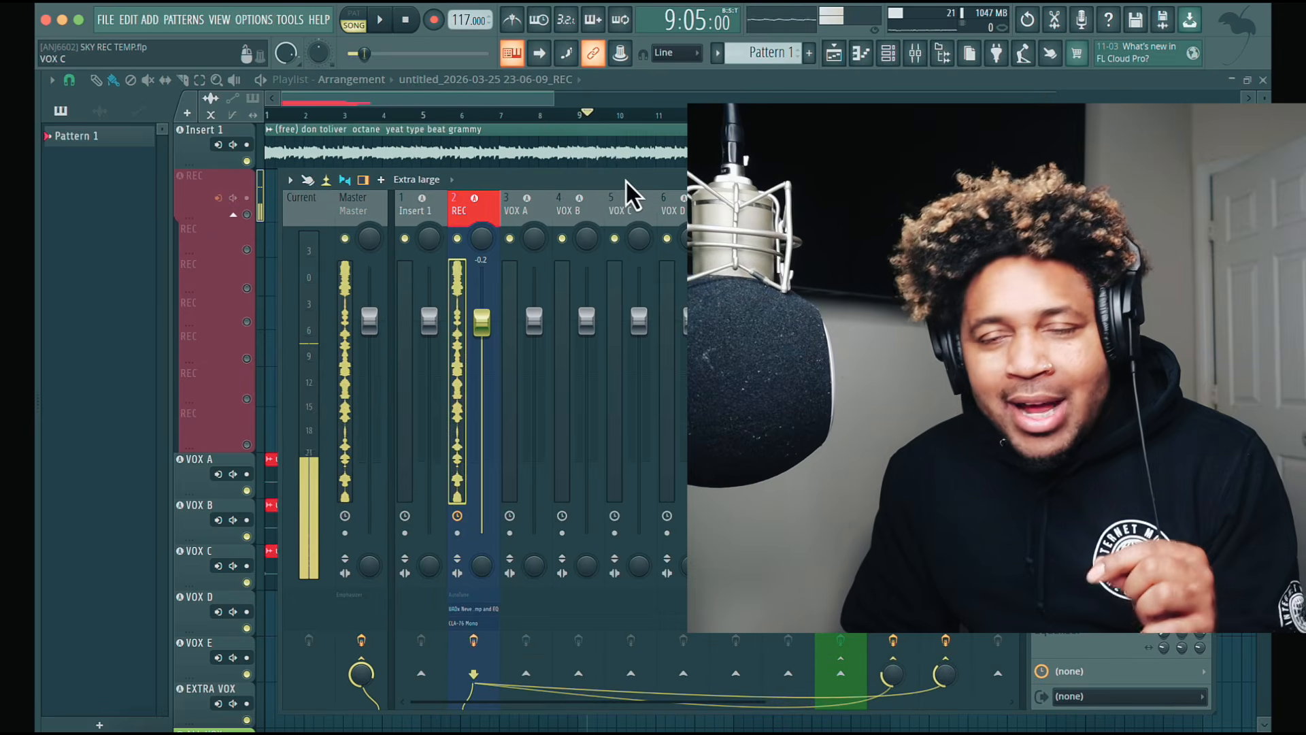
Try lowering the Insert 1 mixer track's volume fader and reset it to its default level
left_click_drag(626, 179, 622, 173)
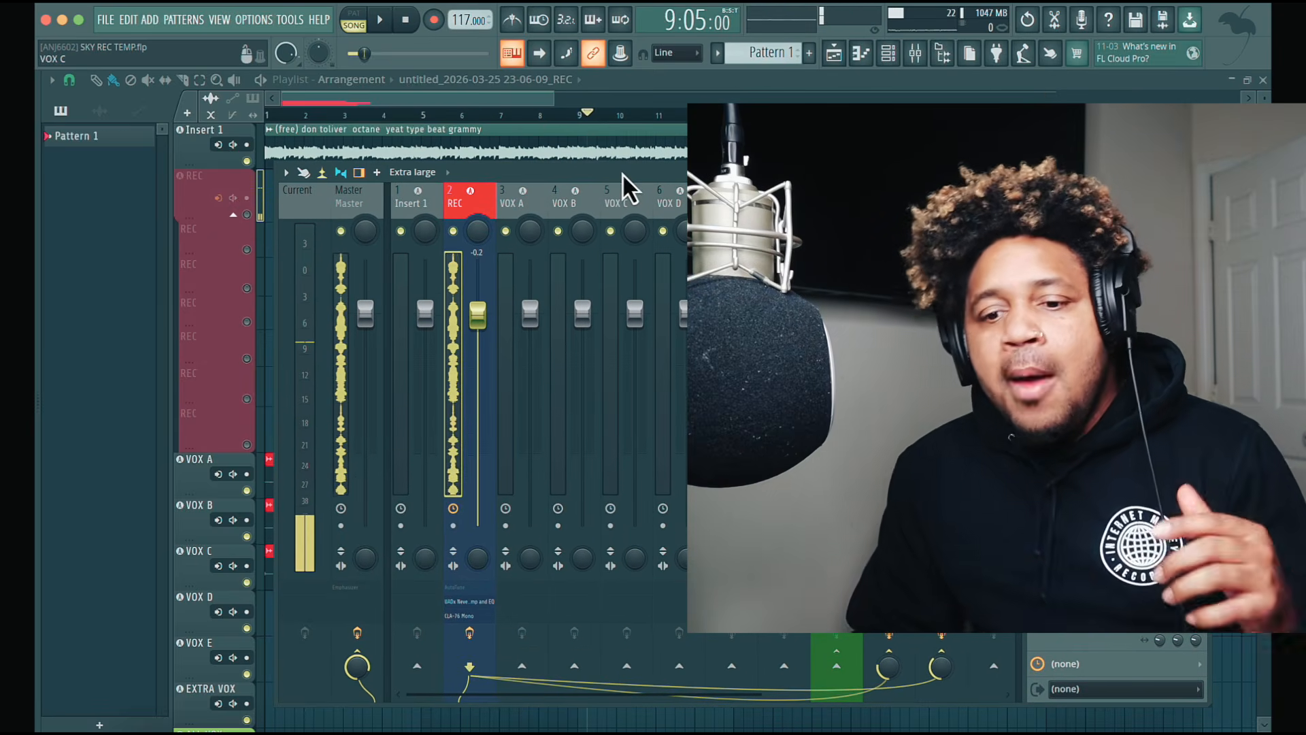
left_click(407, 201)
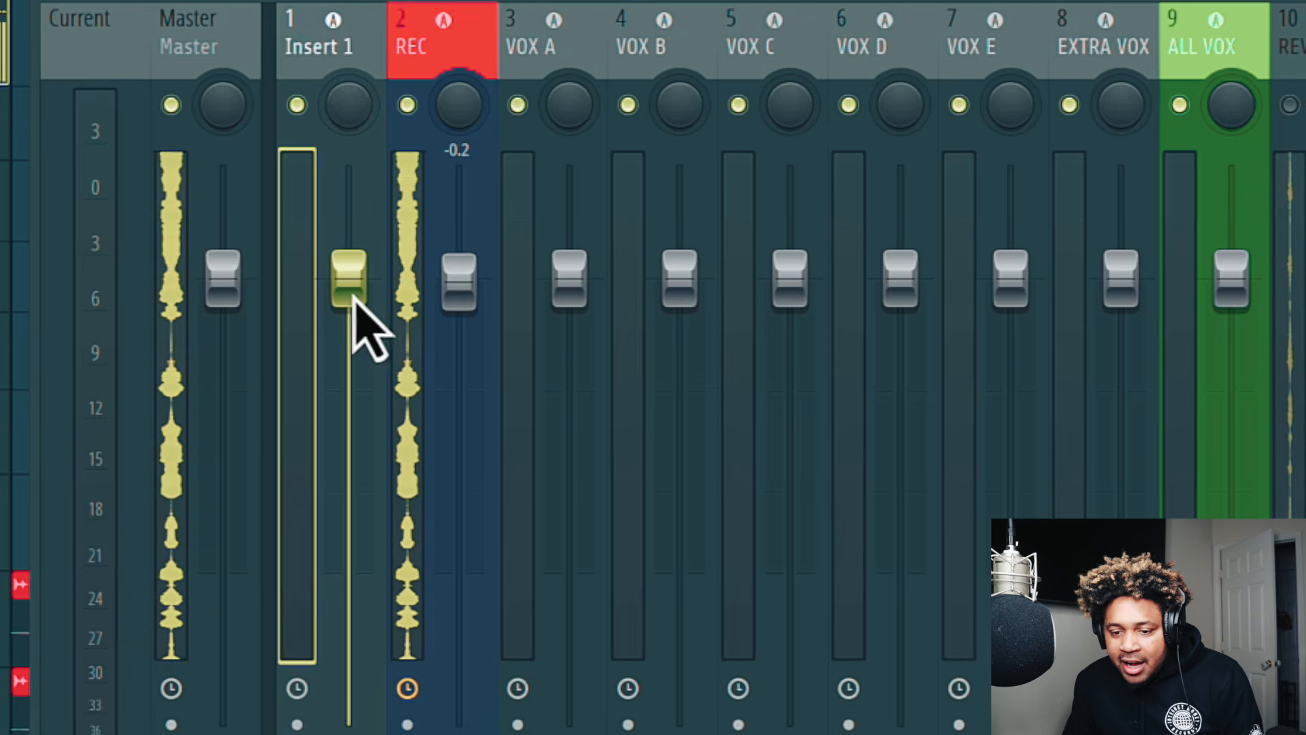
left_click_drag(356, 300, 341, 417)
left_click_drag(354, 329, 347, 722)
left_click_drag(348, 570, 348, 539)
left_click(365, 569, "alt")
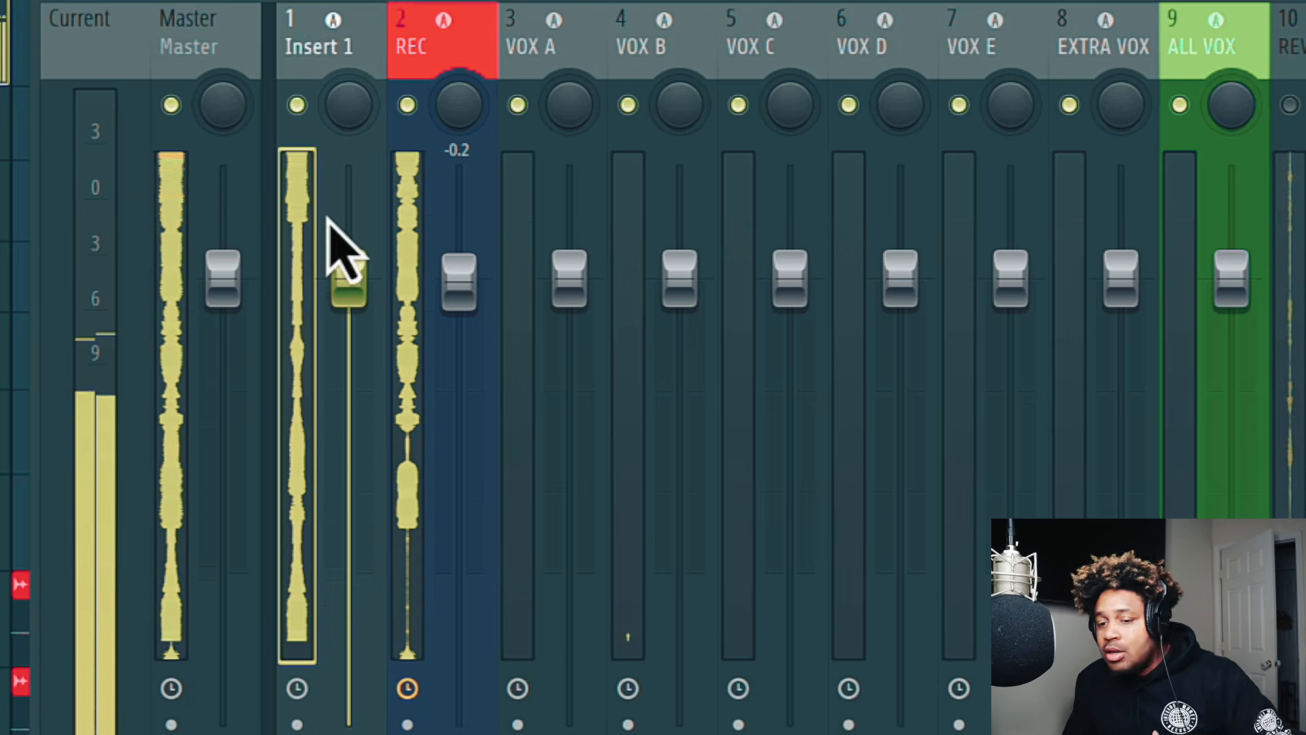
Select the REC mixer track and open its UADx Neve 1073 Preamp and CLA-76 Mono plugins to inspect its vocal chain
left_click(438, 44)
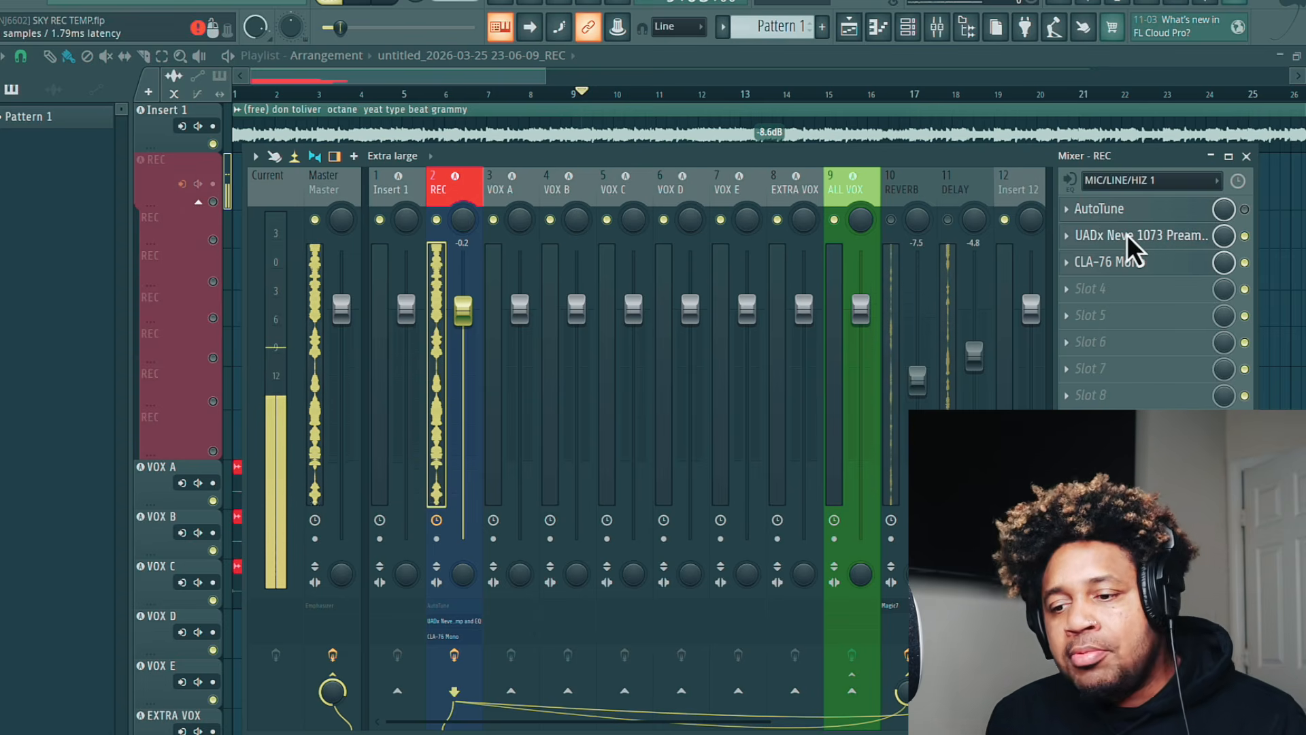
left_click(1127, 234)
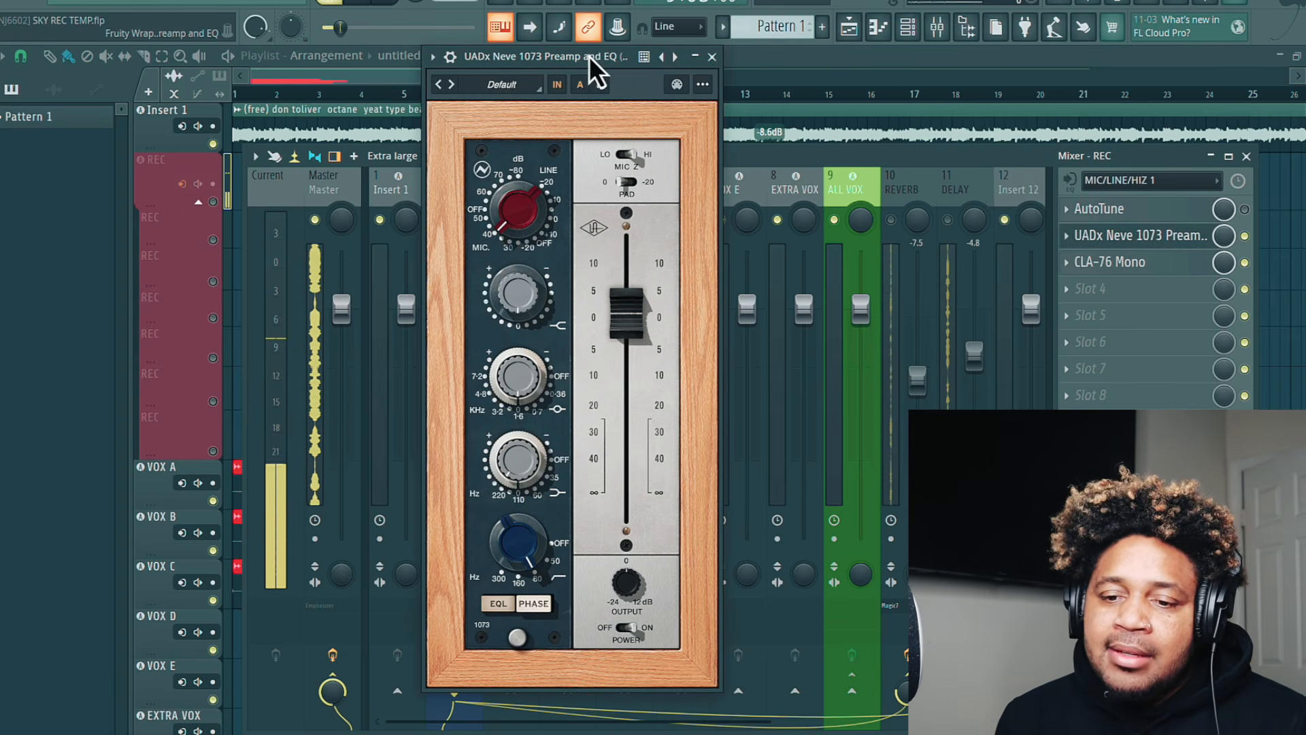
left_click_drag(590, 56, 741, 60)
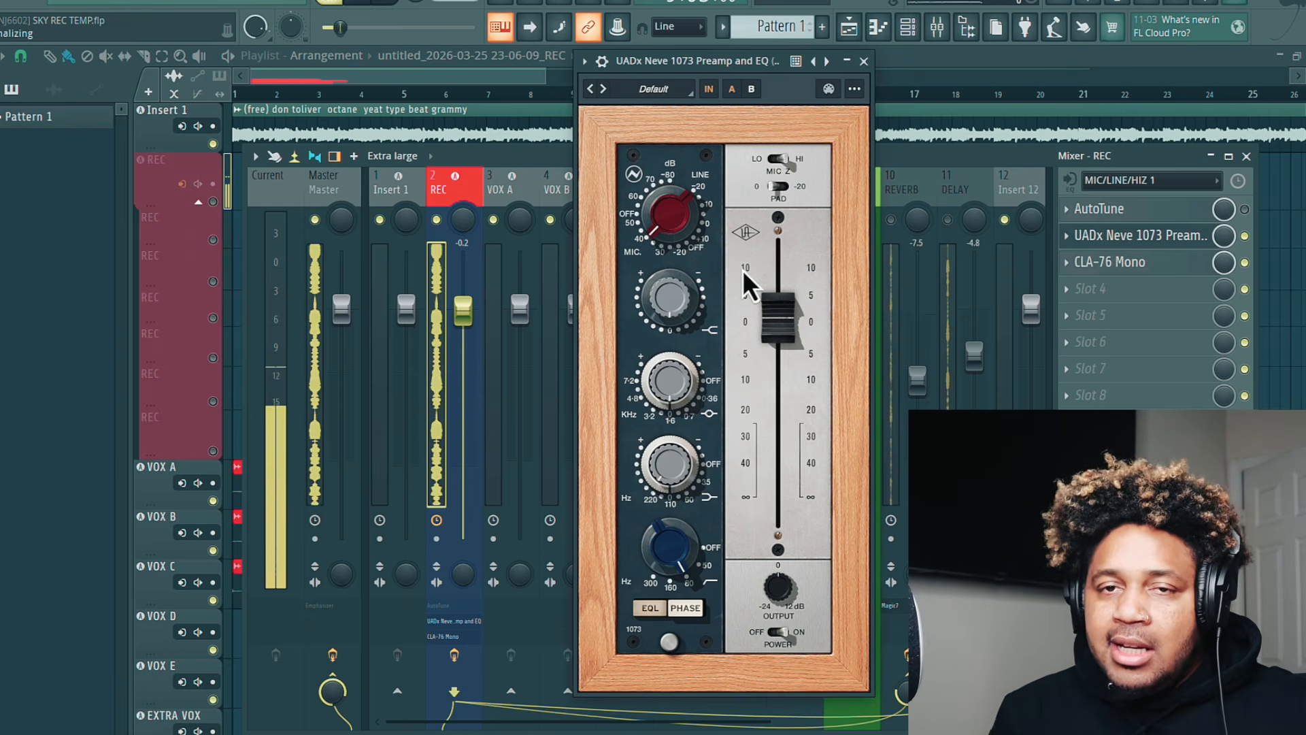
left_click(1152, 266)
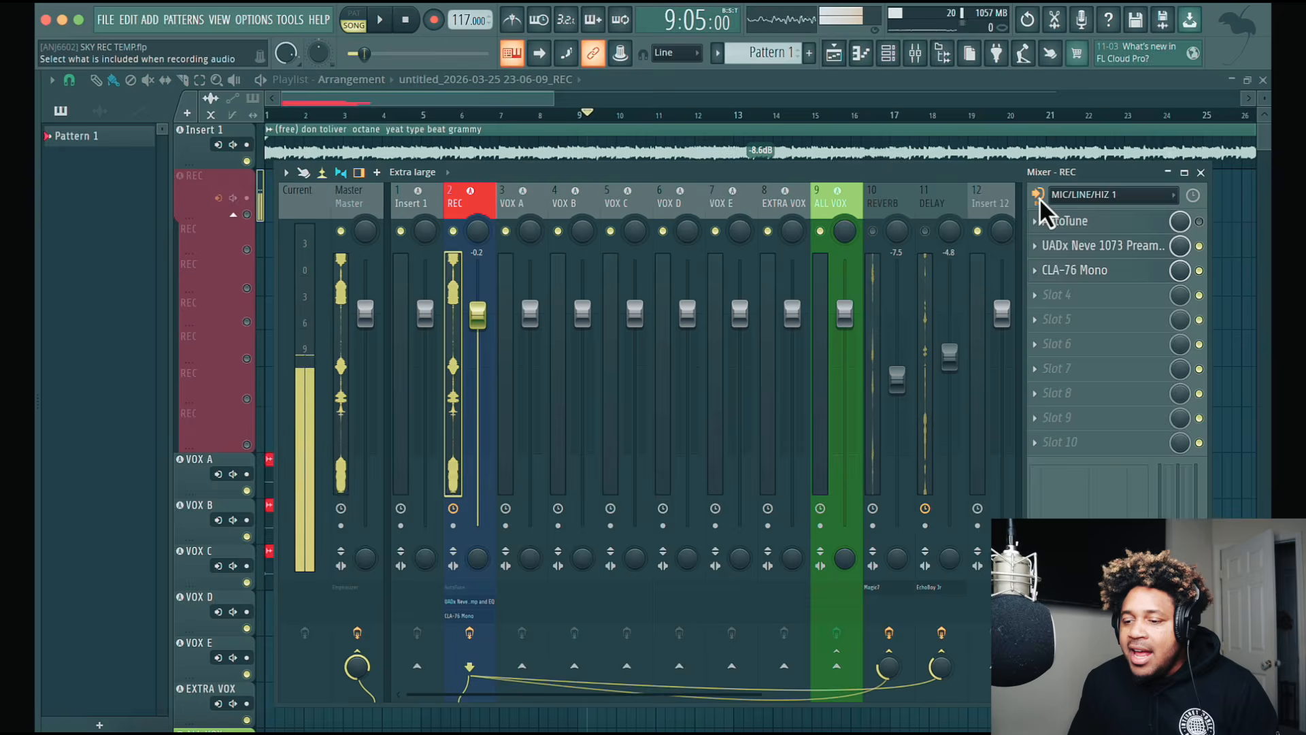
left_click(1043, 210)
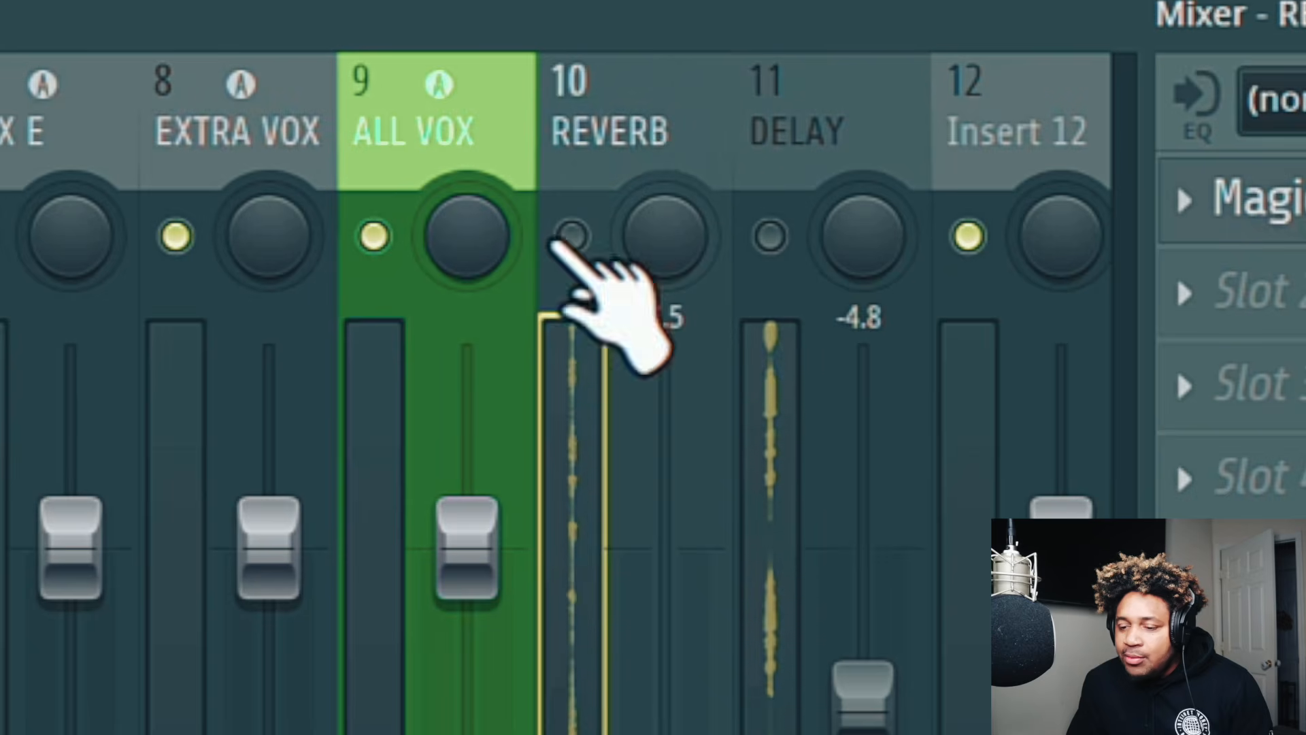
Turn on the REVERB and DELAY mixer tracks briefly and mute both again
left_click(572, 236)
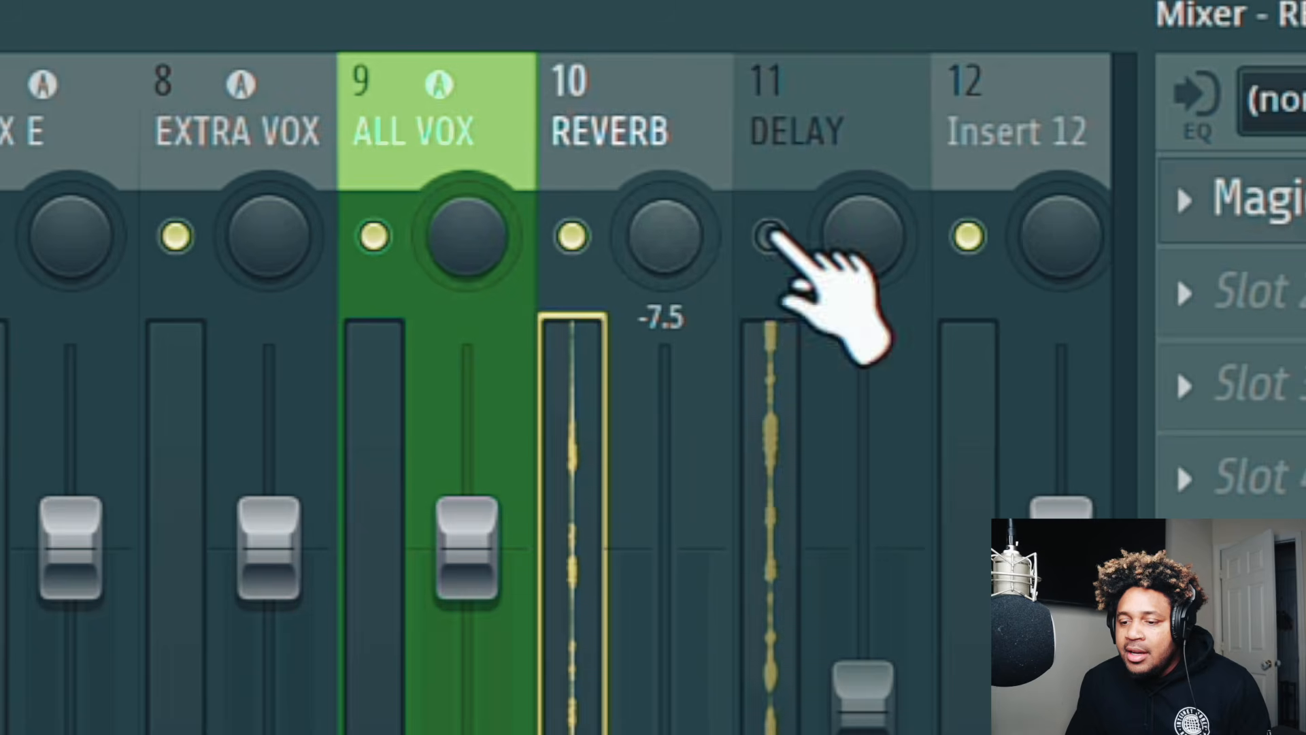
left_click(769, 236)
left_click(572, 236)
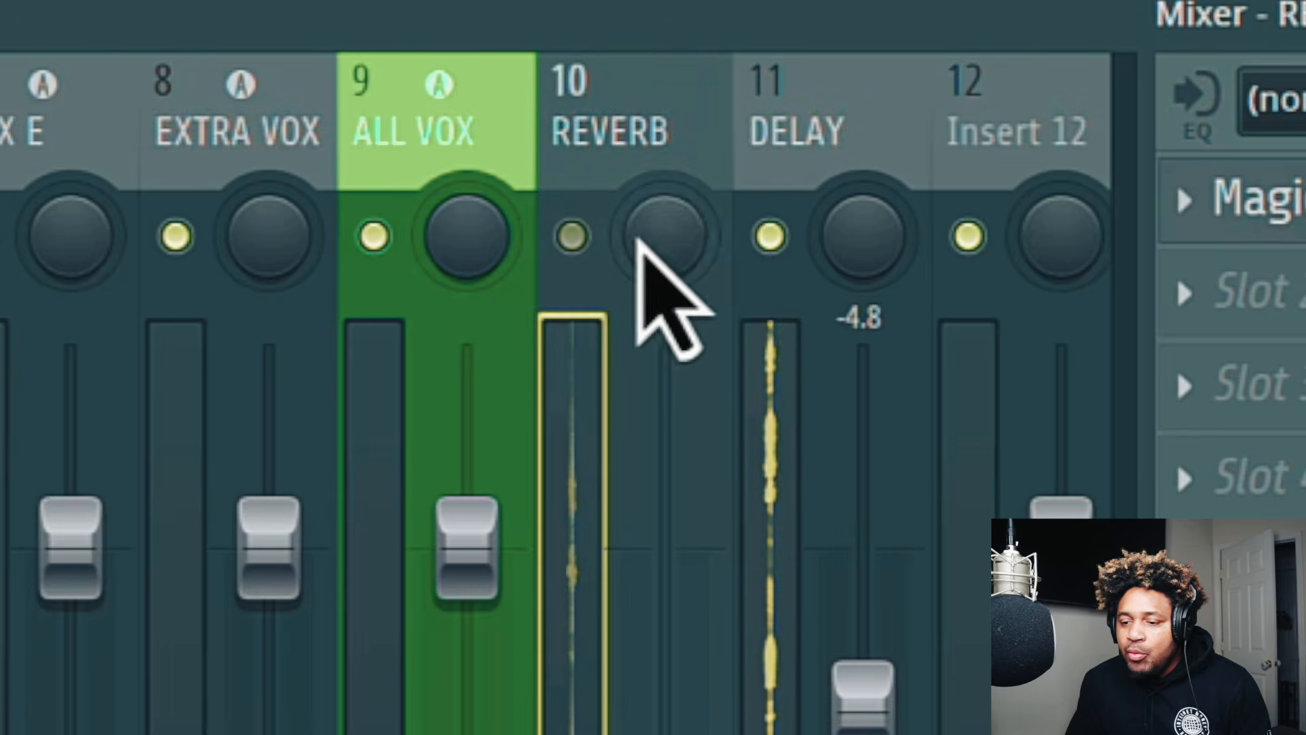
left_click(769, 236)
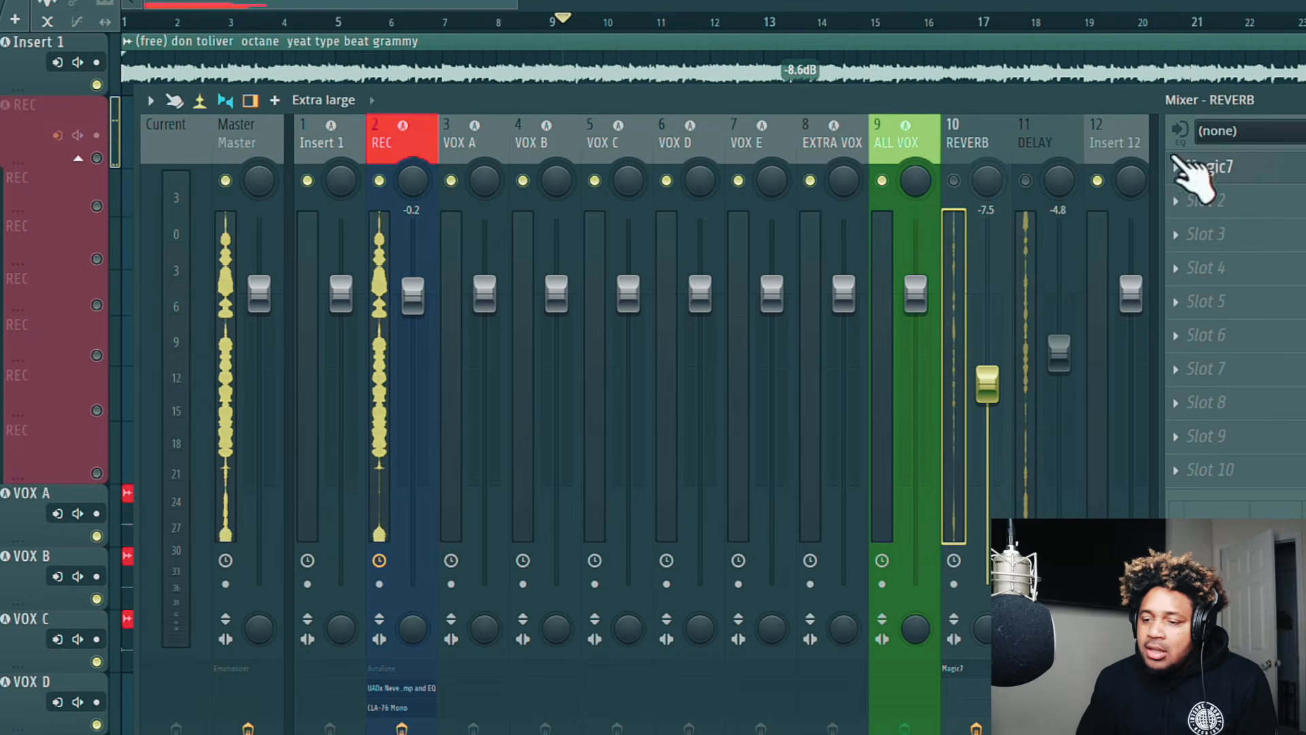
Check the Magic7 plugin on the REVERB track and lower that track's fader to -15.1 dB
left_click(1252, 197)
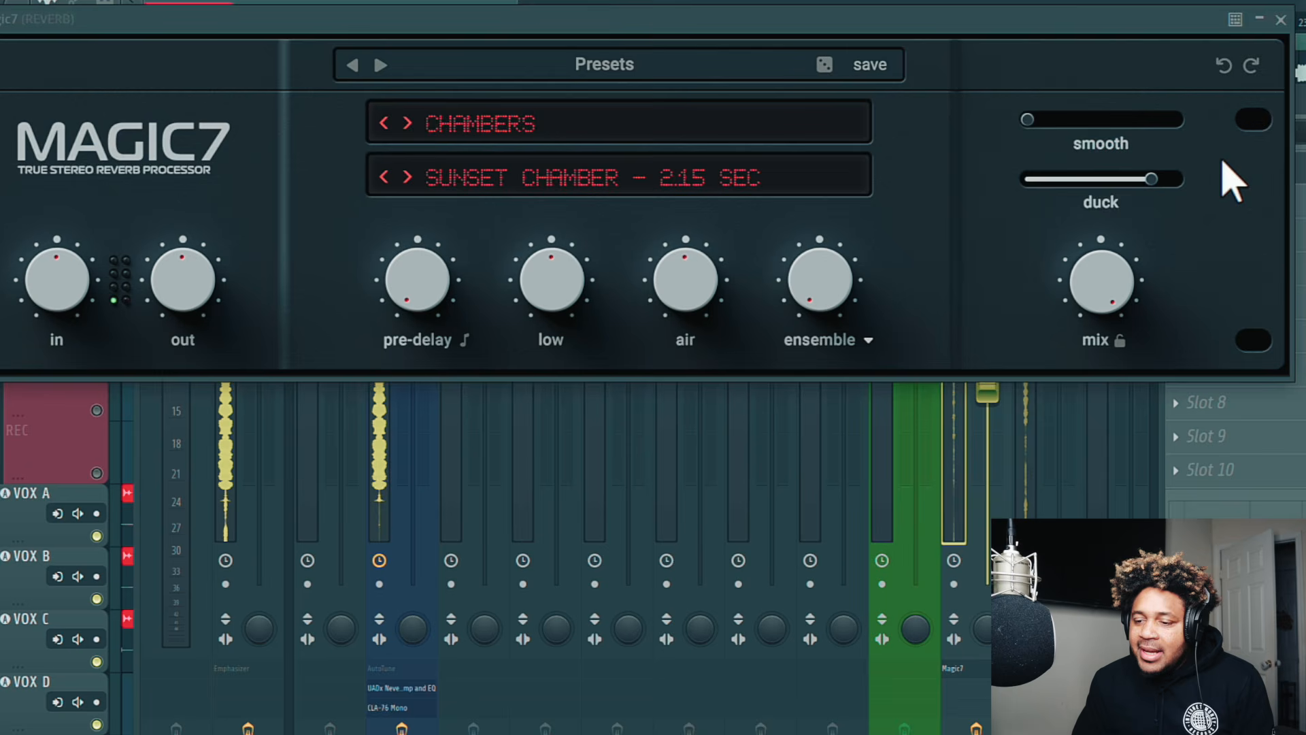
left_click(1282, 20)
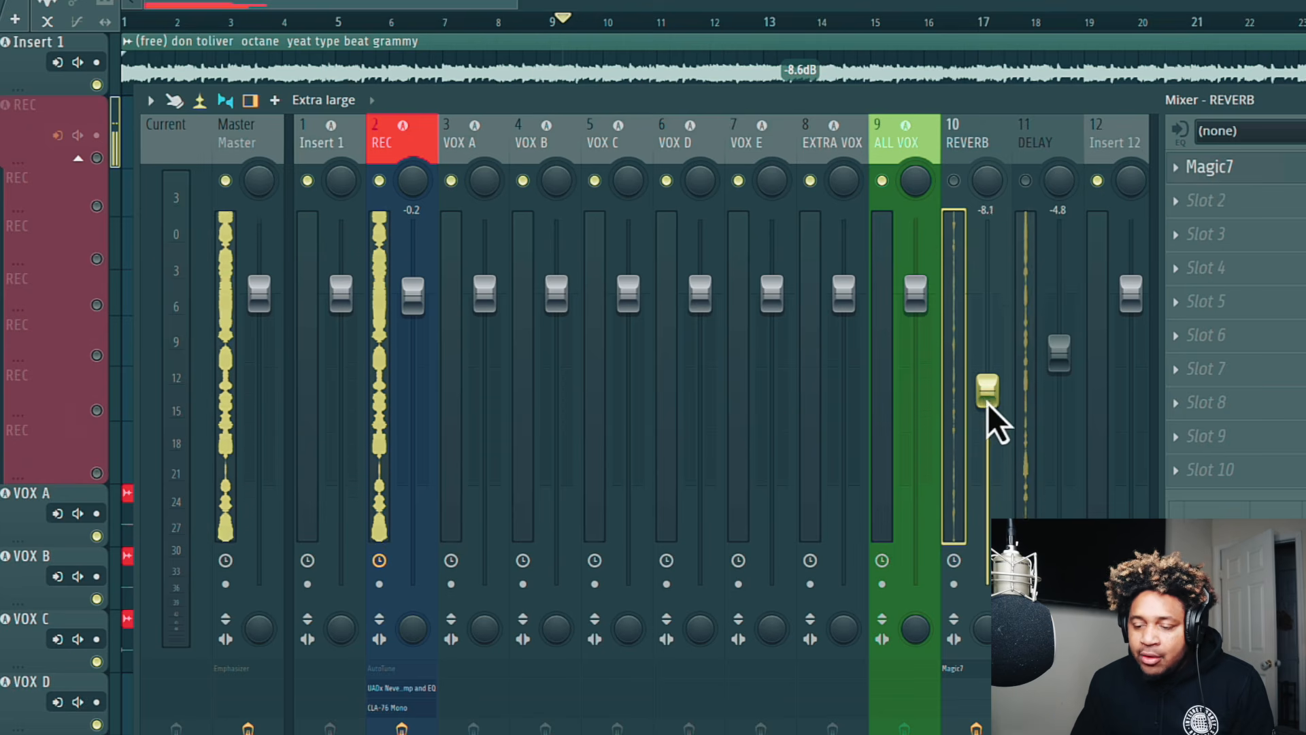
left_click_drag(988, 406, 988, 400)
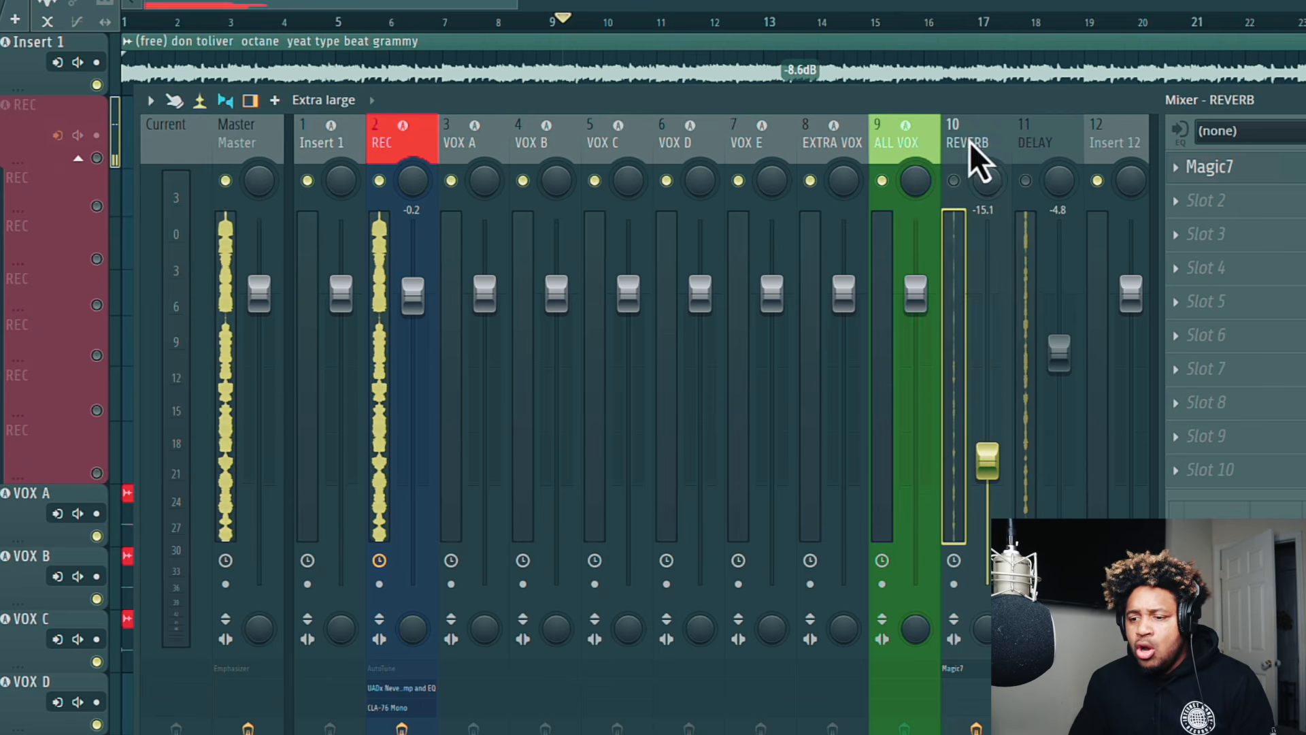
Open Magic7 on the REVERB track and EchoBoy Jr on the DELAY track to inspect the send effects
left_click(1210, 166)
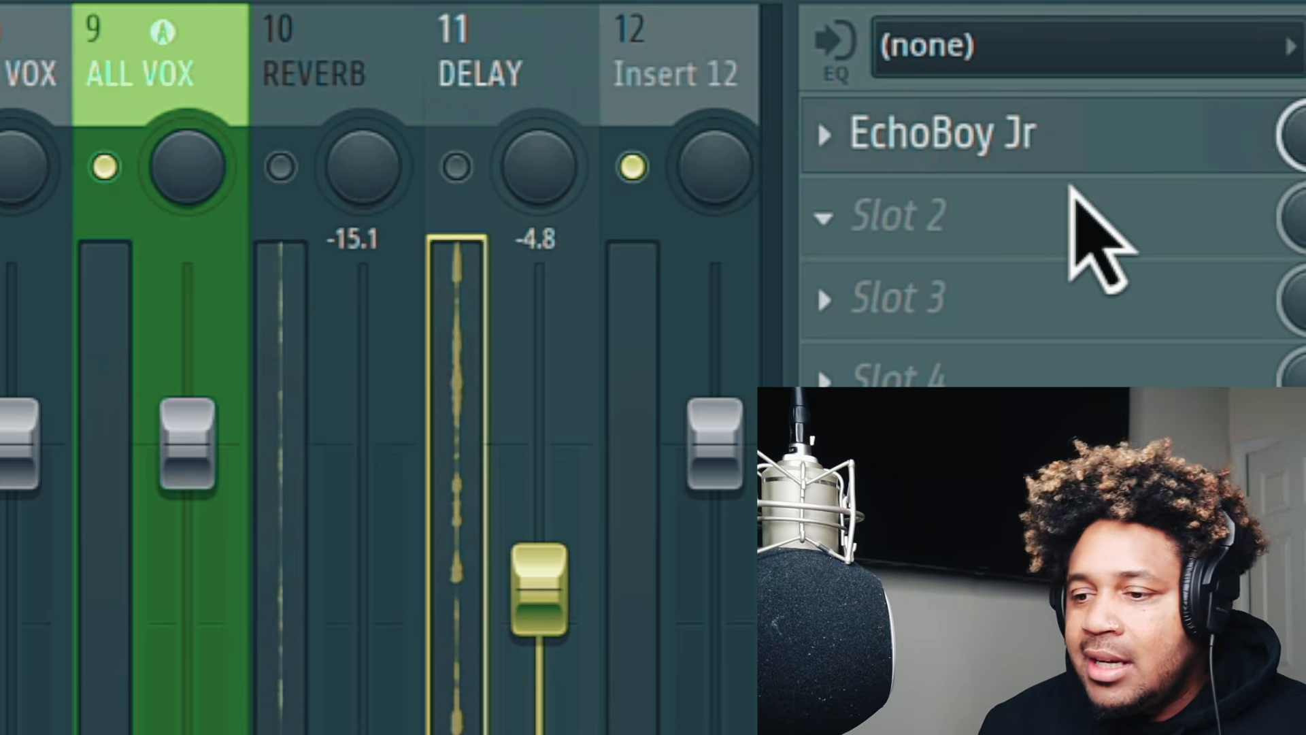
left_click(826, 137)
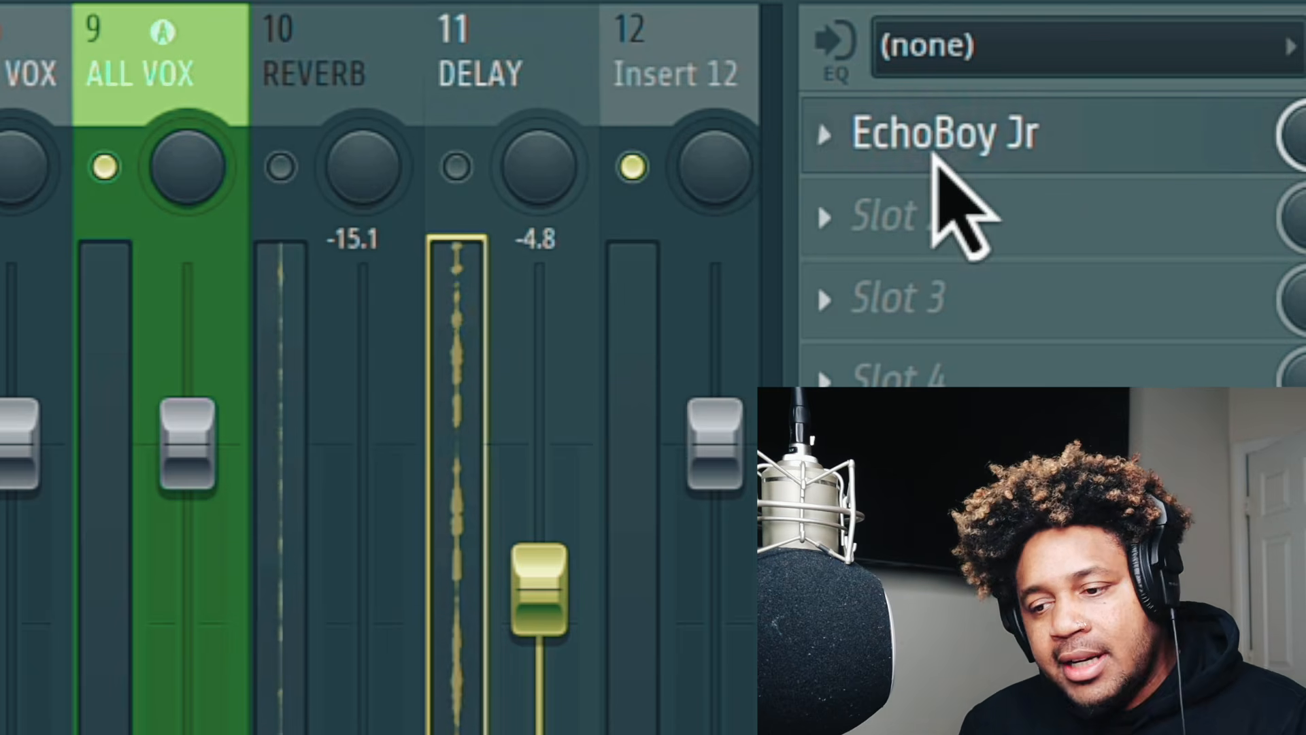
left_click(932, 160)
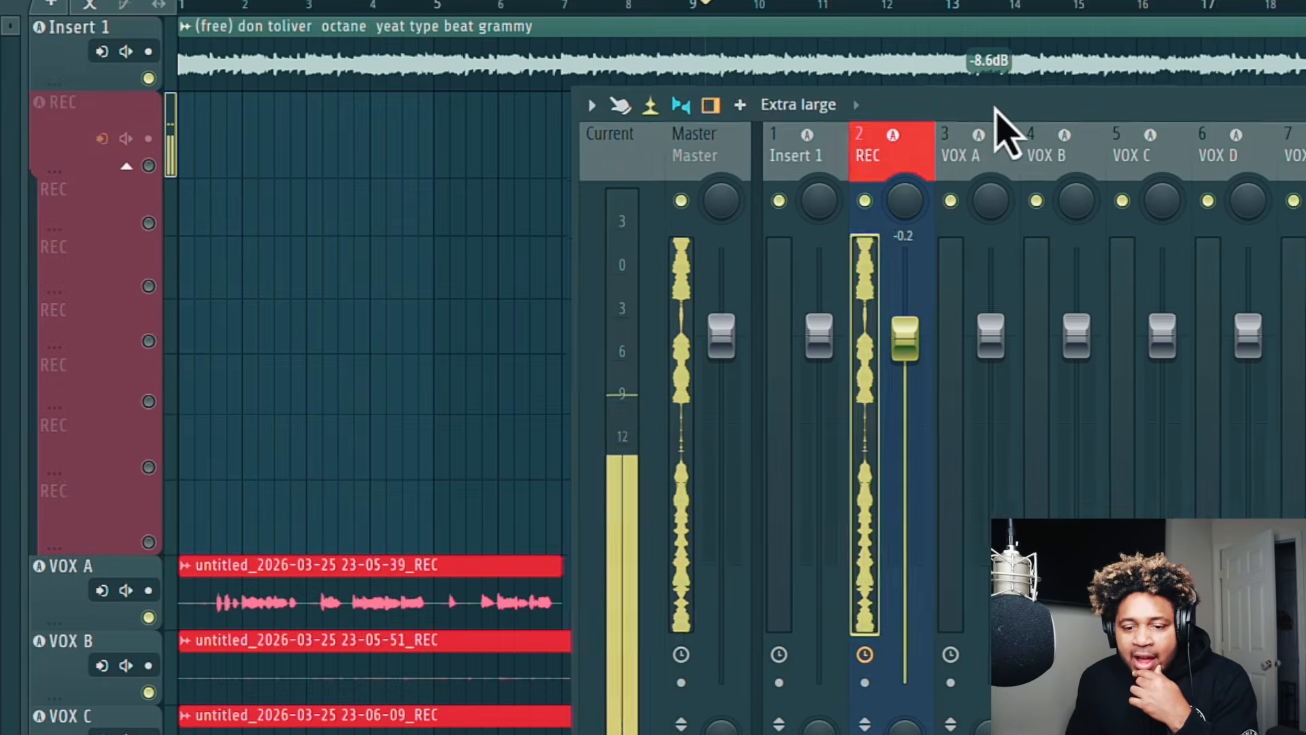
Move the mixer aside to view the vocal tracks in the playlist and select the ALL VOX mixer track
left_click_drag(1001, 116, 1070, 116)
scroll(146, 568, "down", 10)
scroll(146, 554, "up", 9)
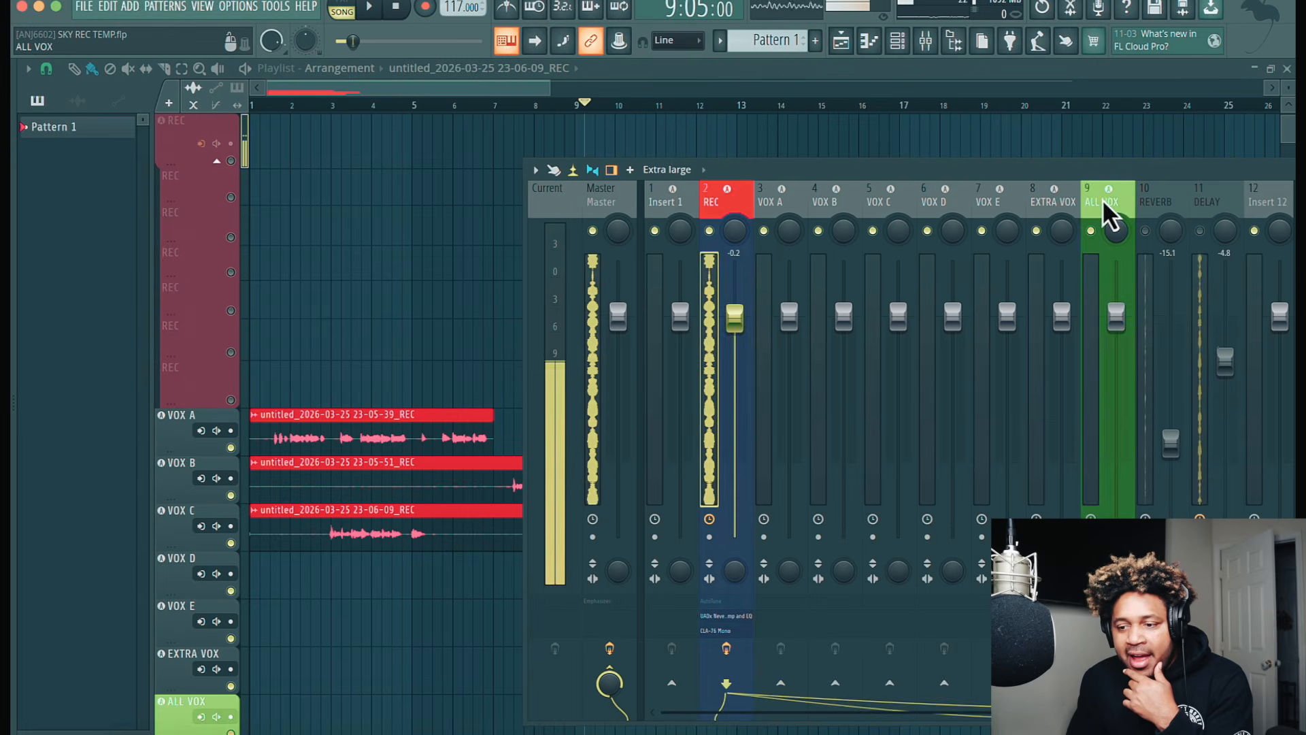
left_click(1104, 200)
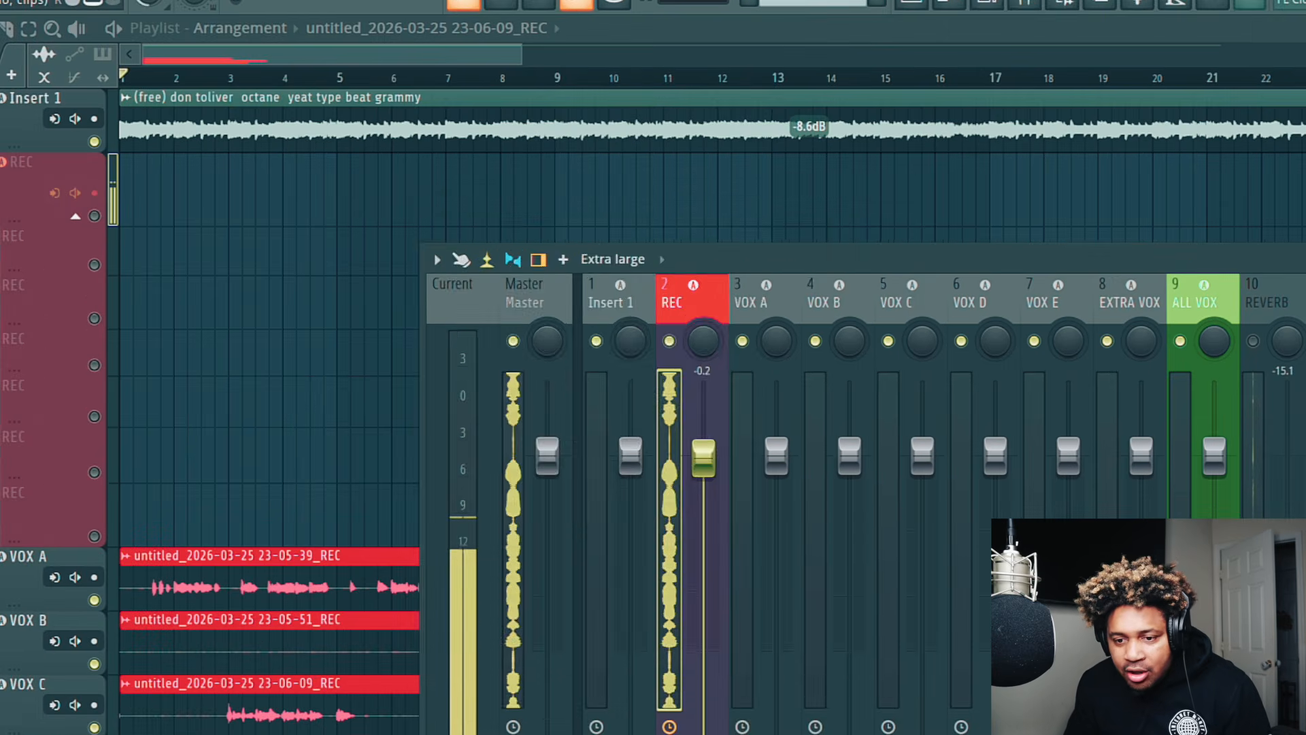
Arm recording with the Everything option and check the recording filter
key("r")
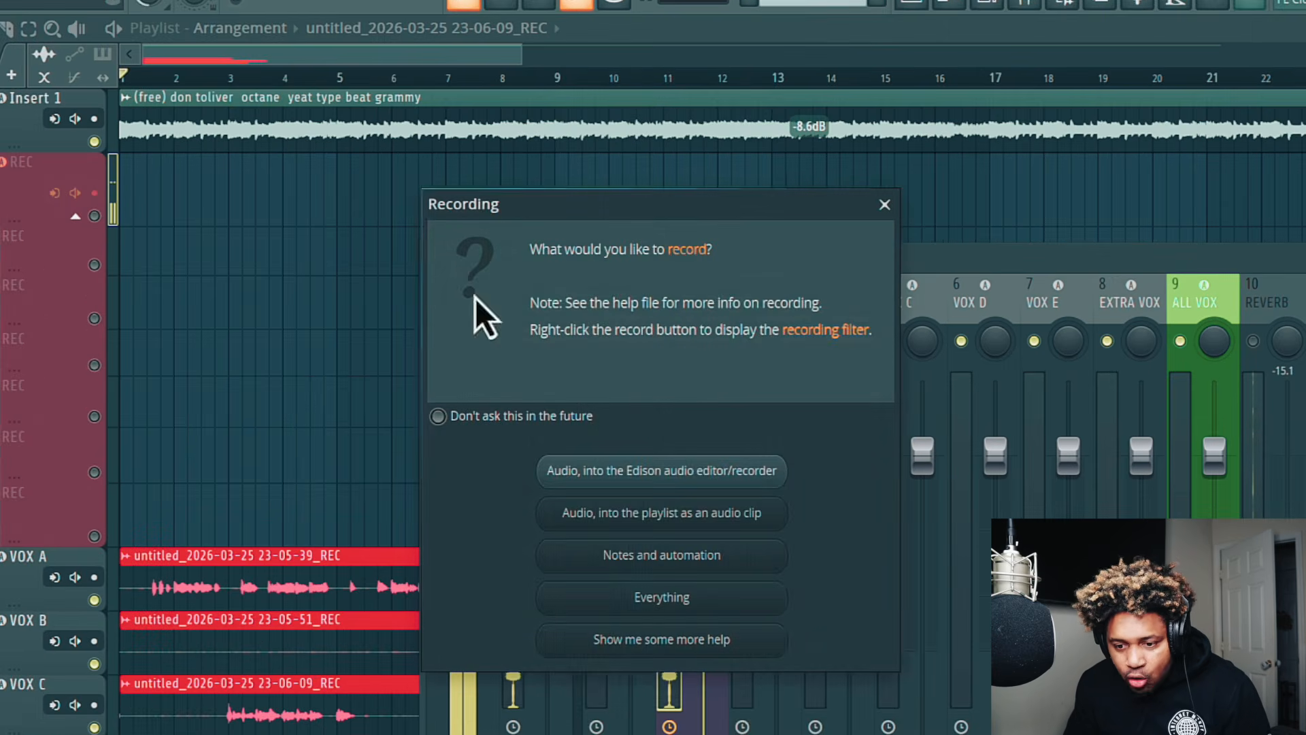
left_click(621, 593)
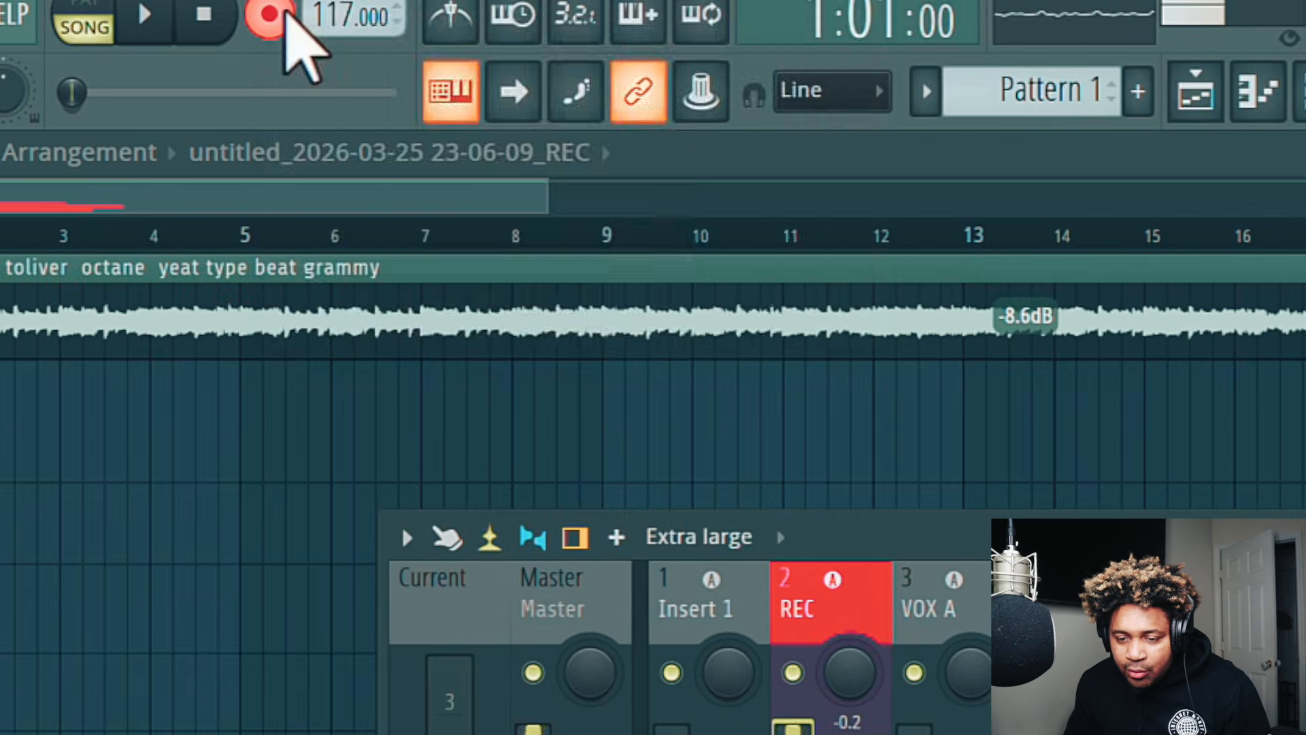
right_click(279, 15)
left_click(442, 68)
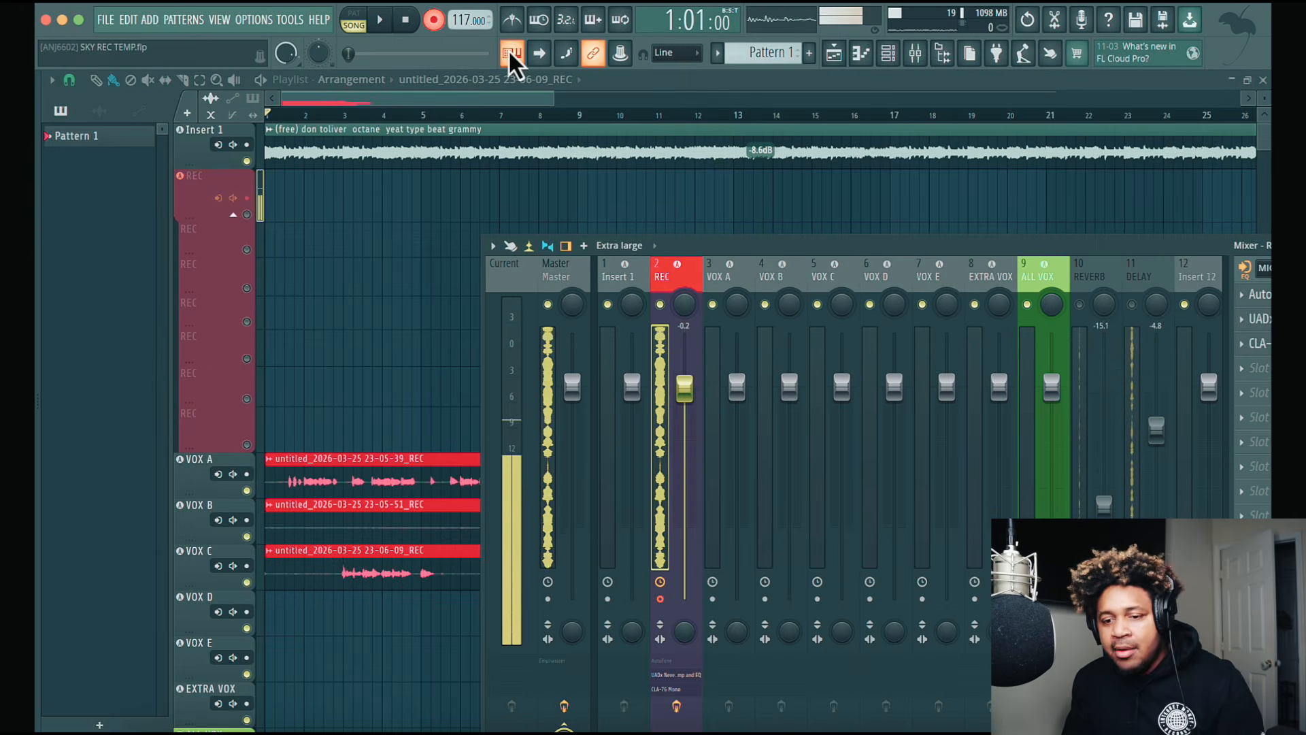
left_click(511, 57)
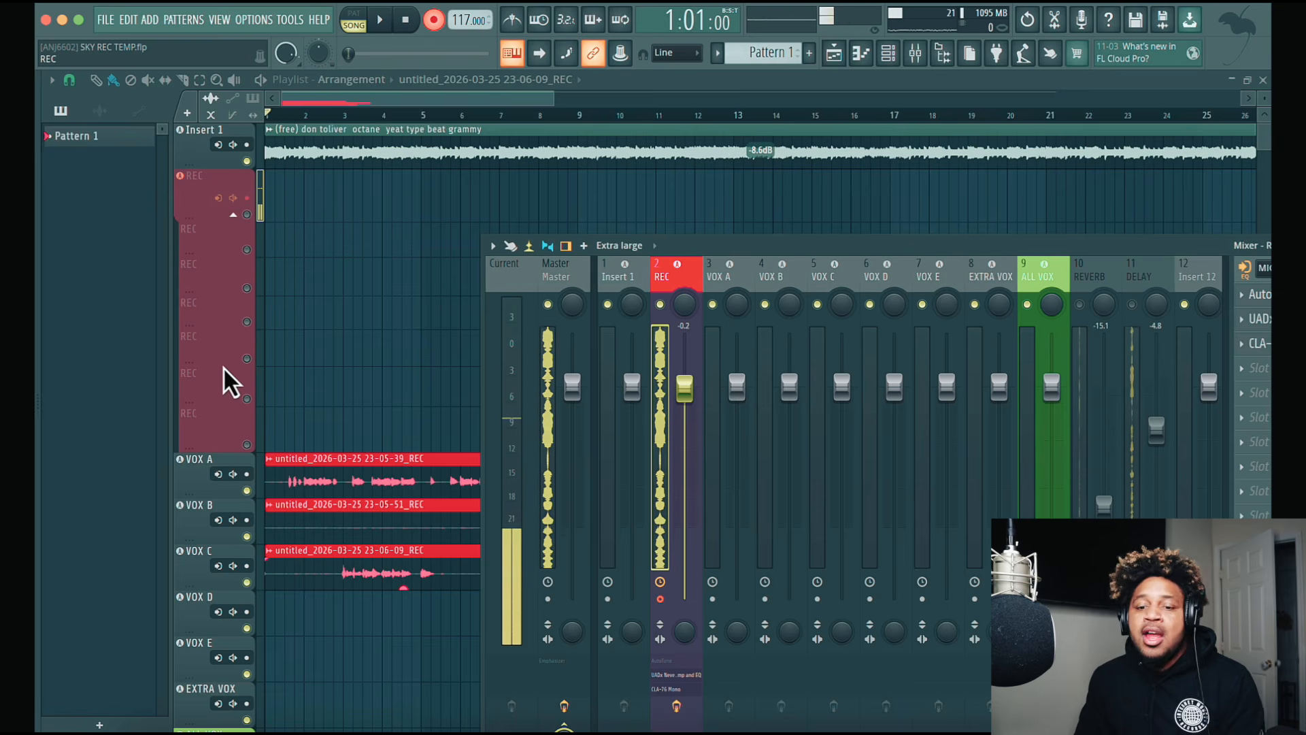
Record four short test takes from bar 1 onto separate lanes of the REC playlist track
key("space")
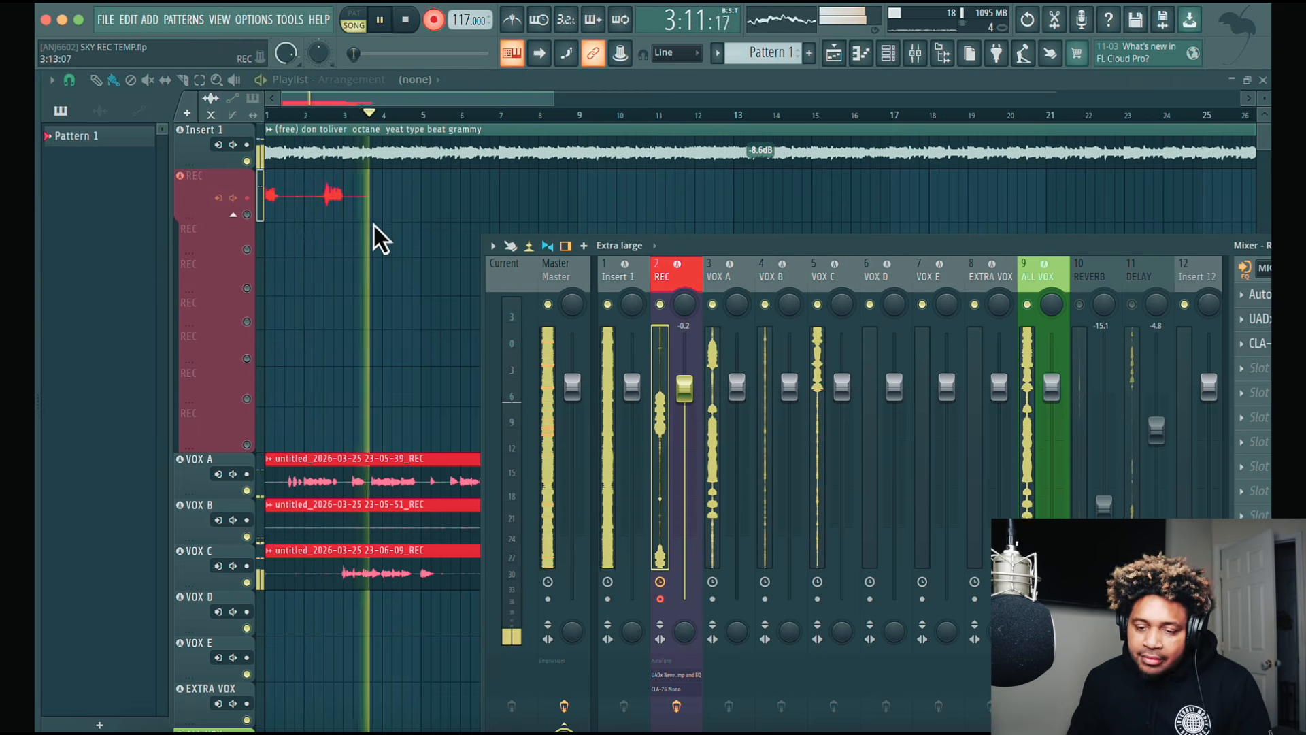
key("space")
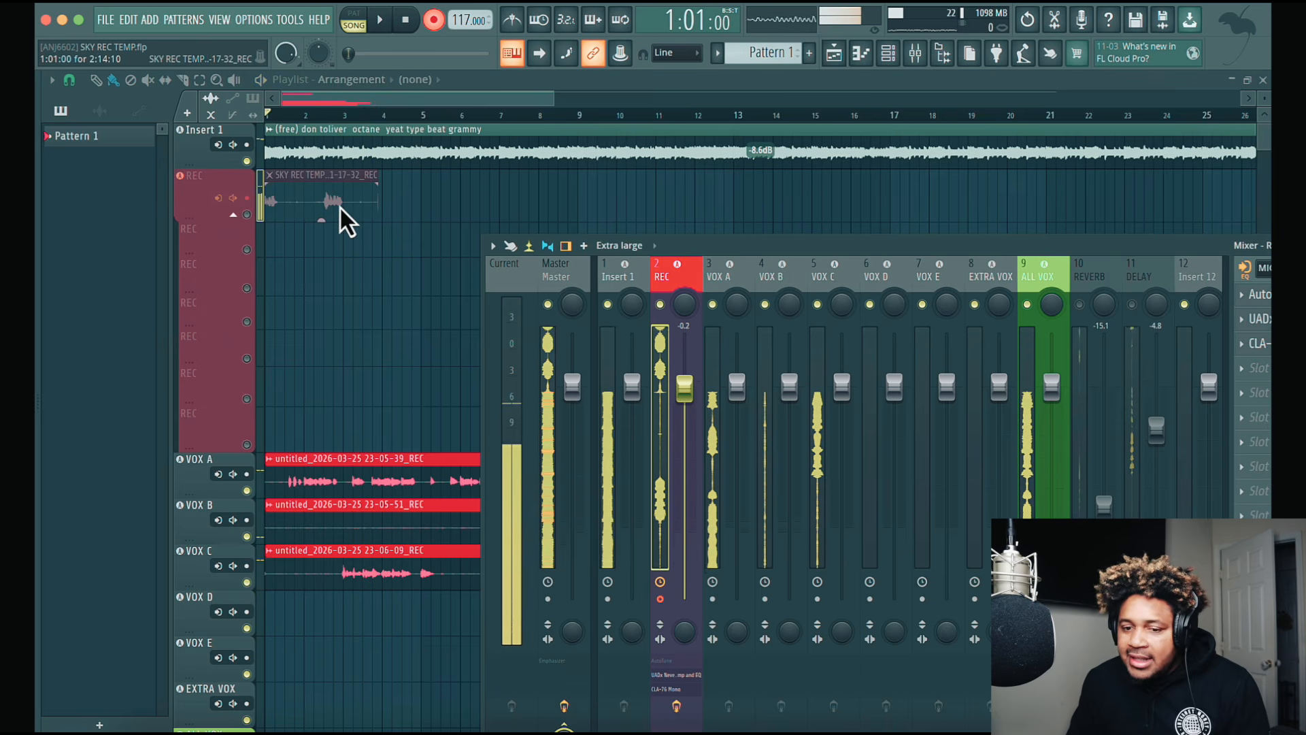
key("space")
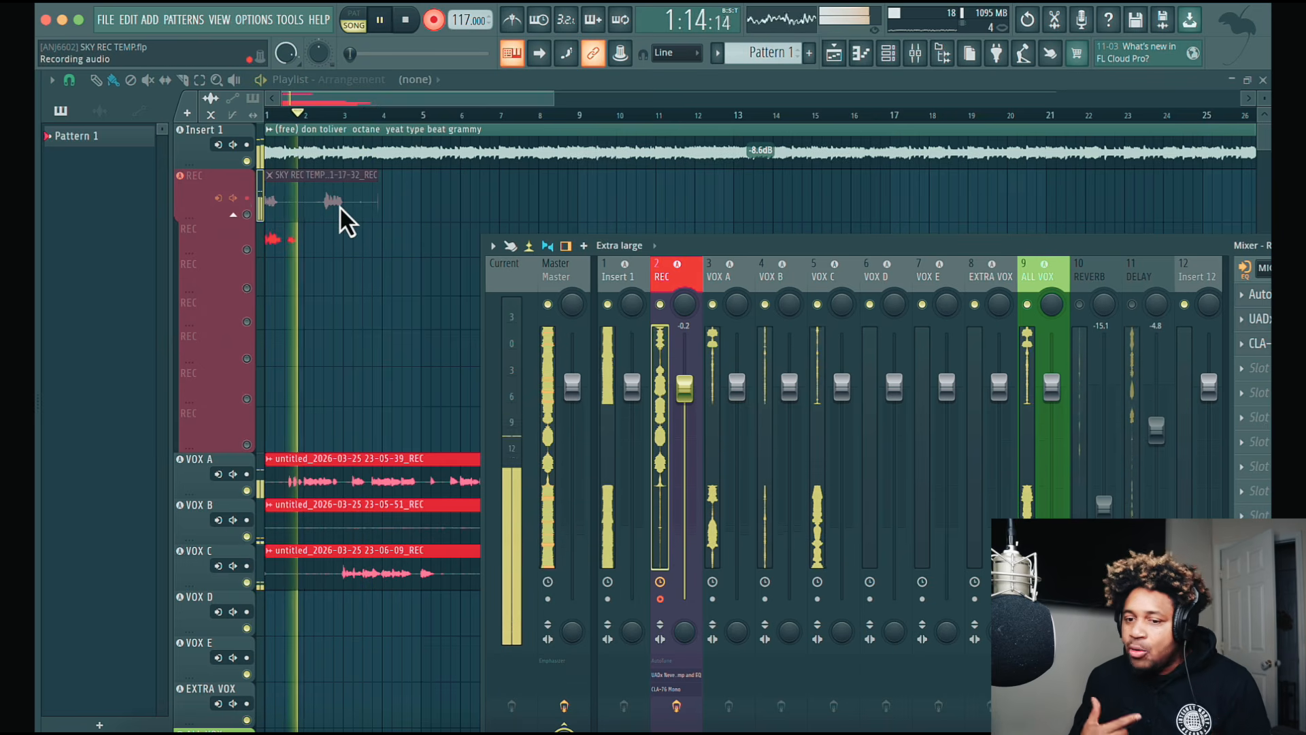
key("space")
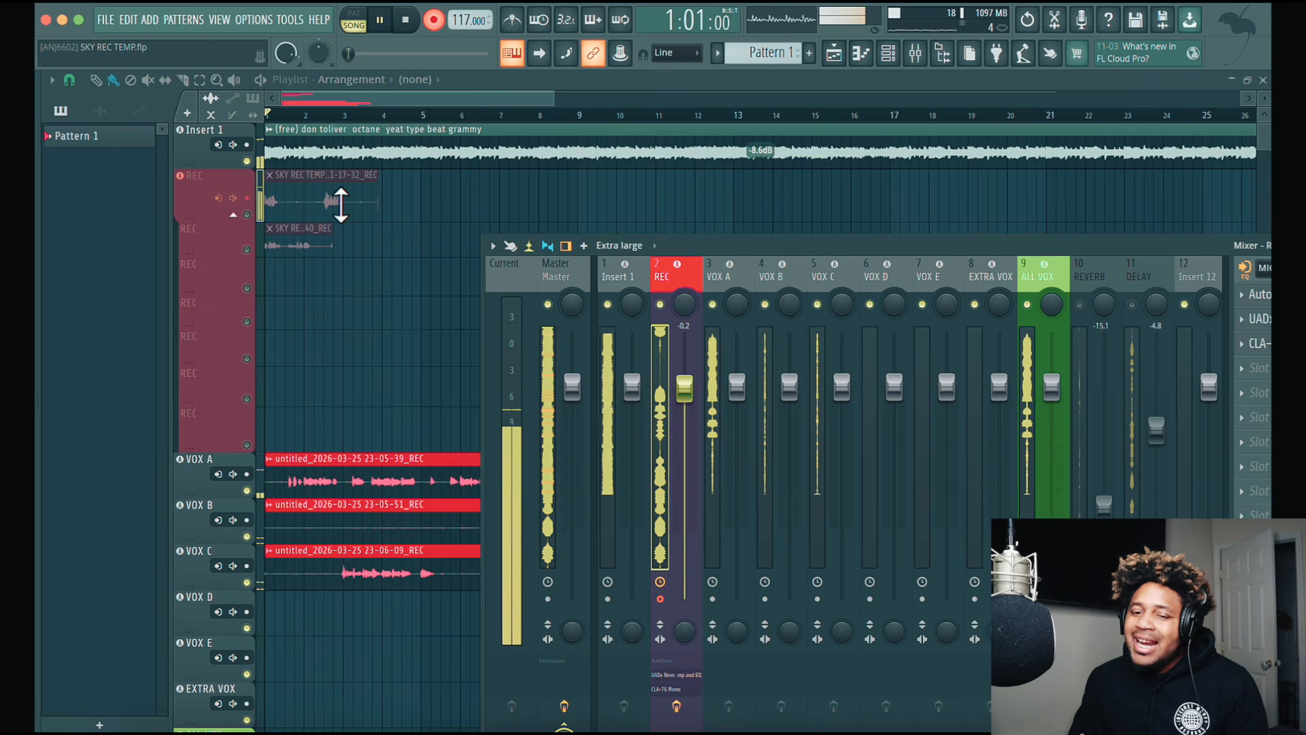
key("space")
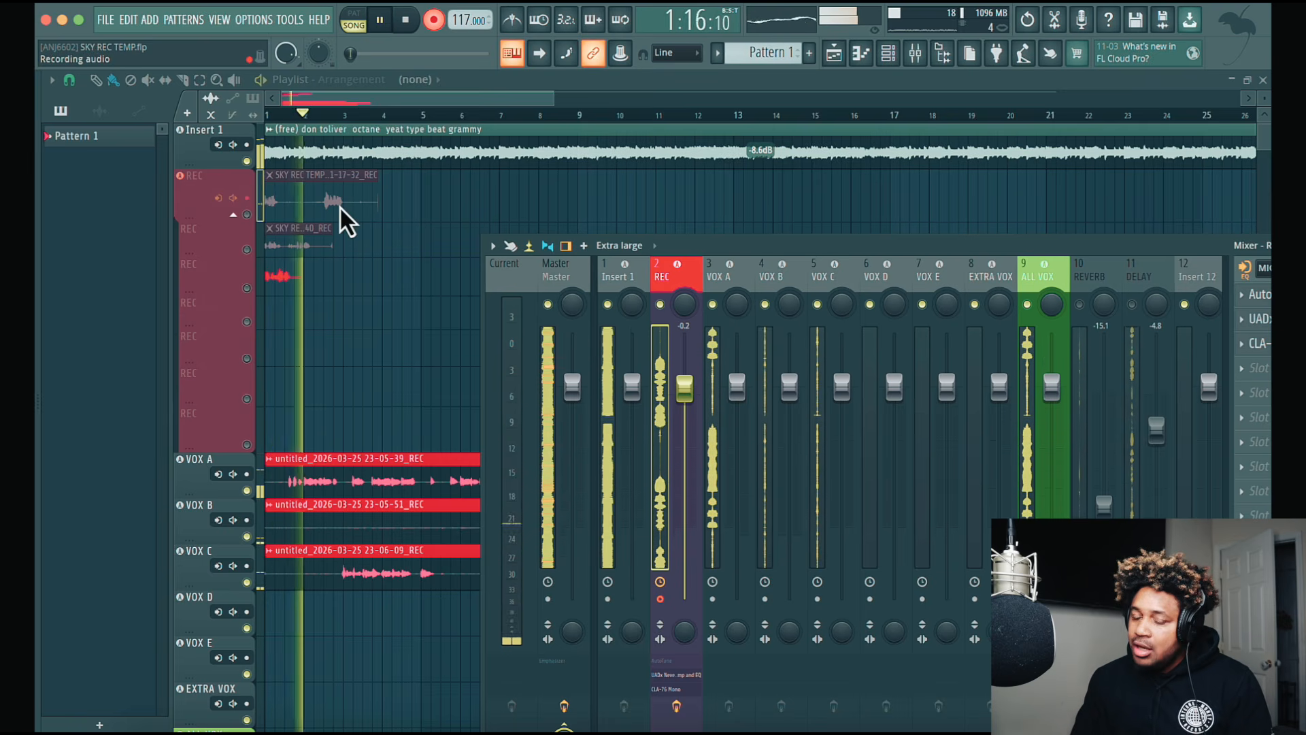
key("space")
key("space")
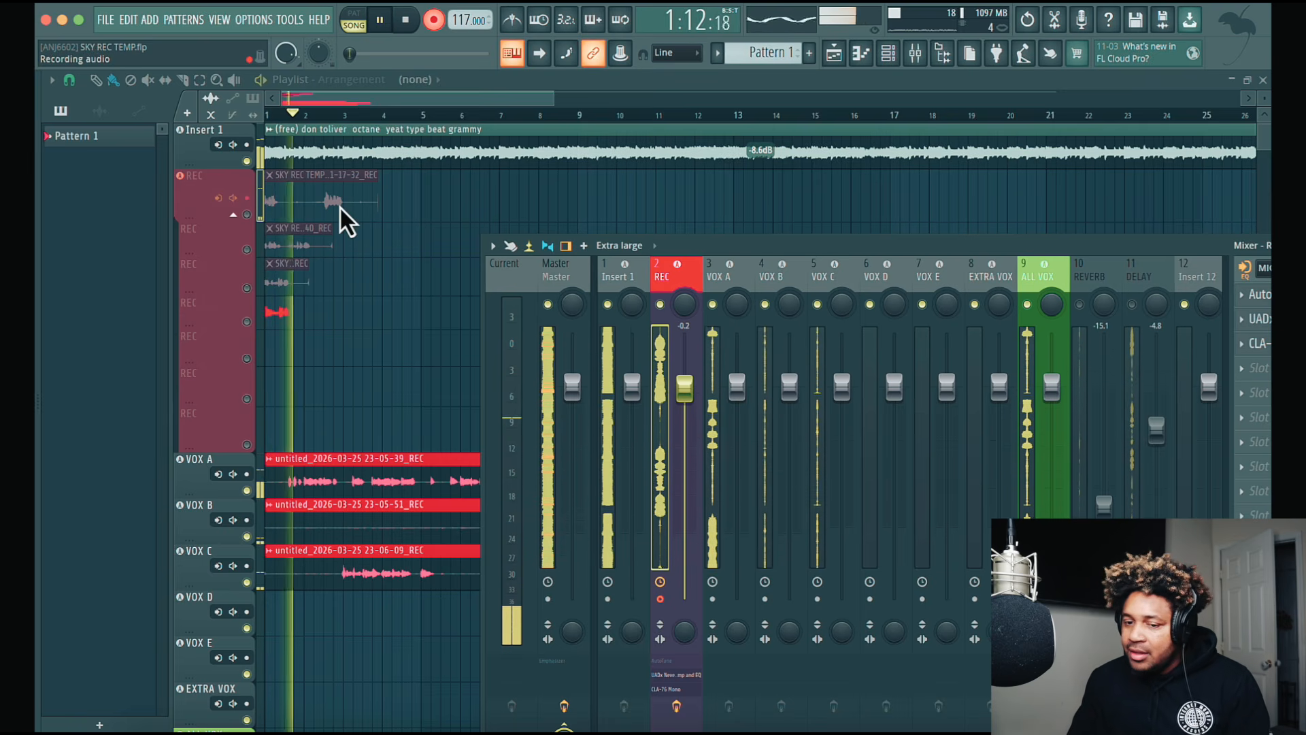
key("space")
Try the fourth take on VOX D, return it to REC, try the second take there, and undo that move
left_click_drag(288, 321, 276, 626)
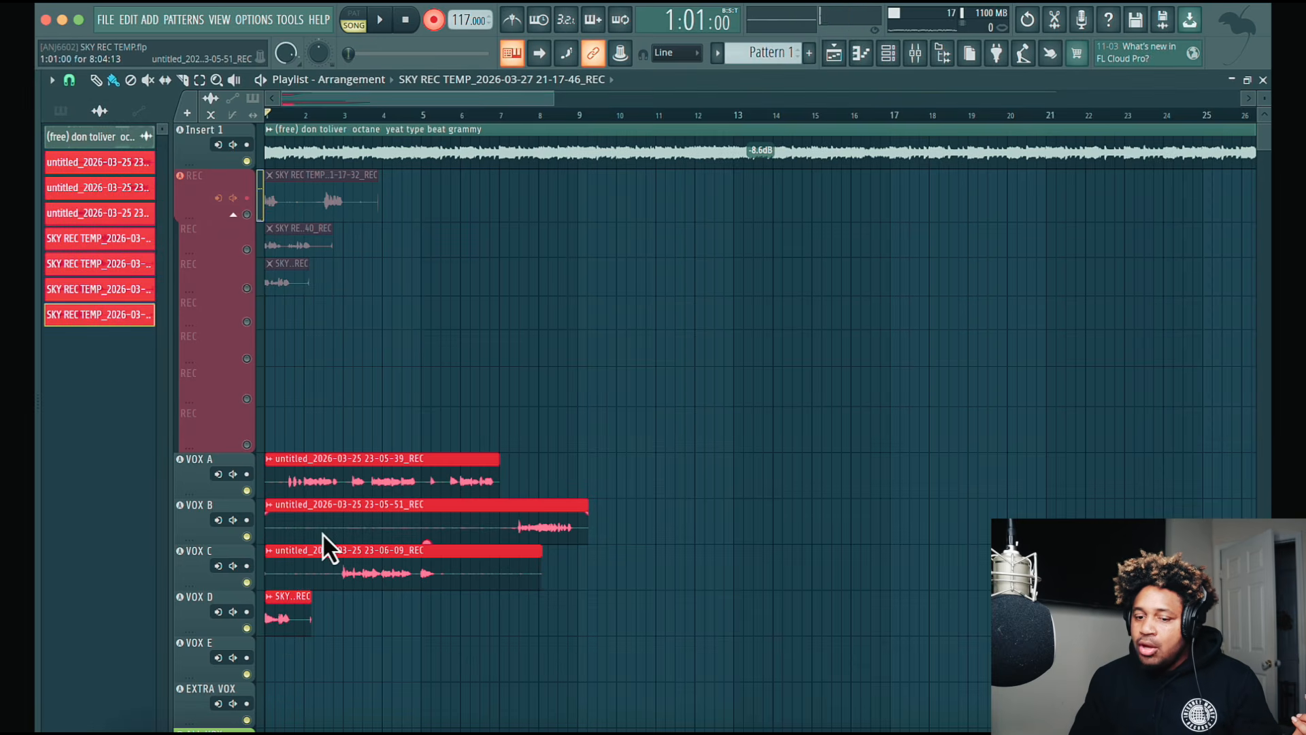
left_click_drag(302, 620, 275, 309)
left_click_drag(287, 257, 263, 619)
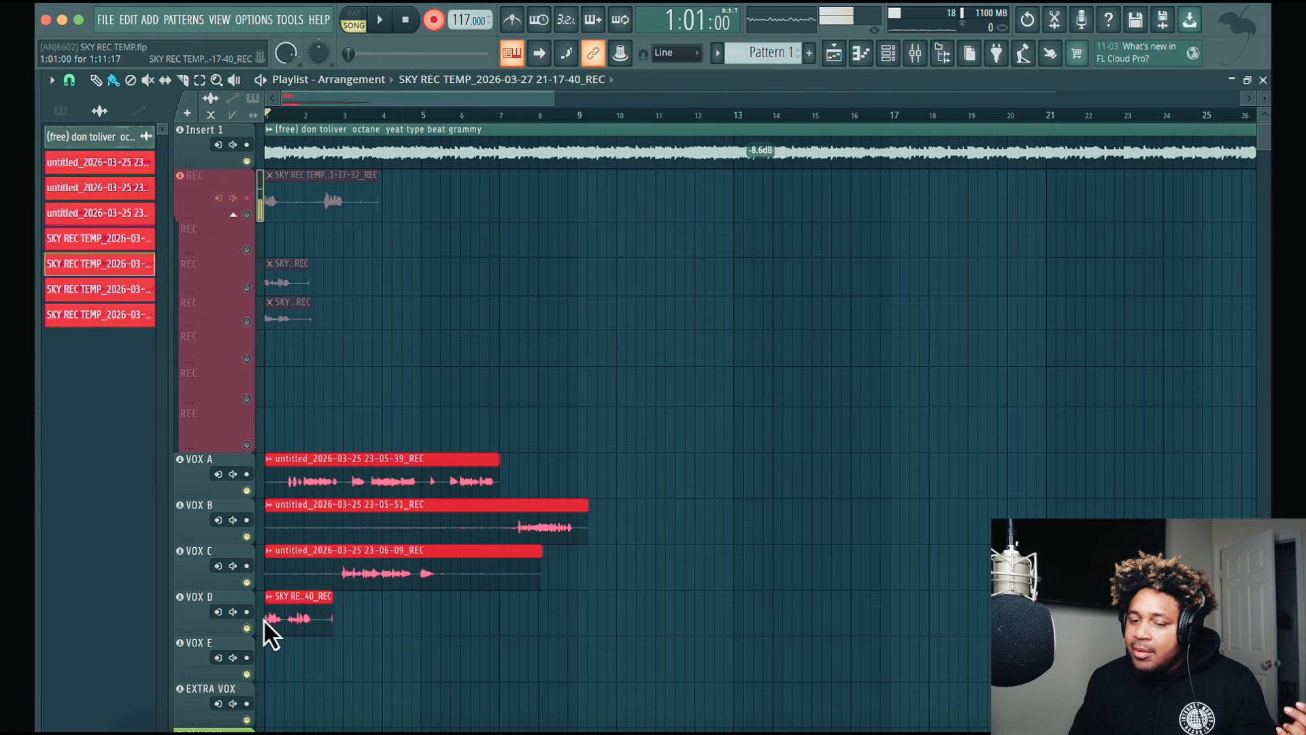
key("ctrl+z")
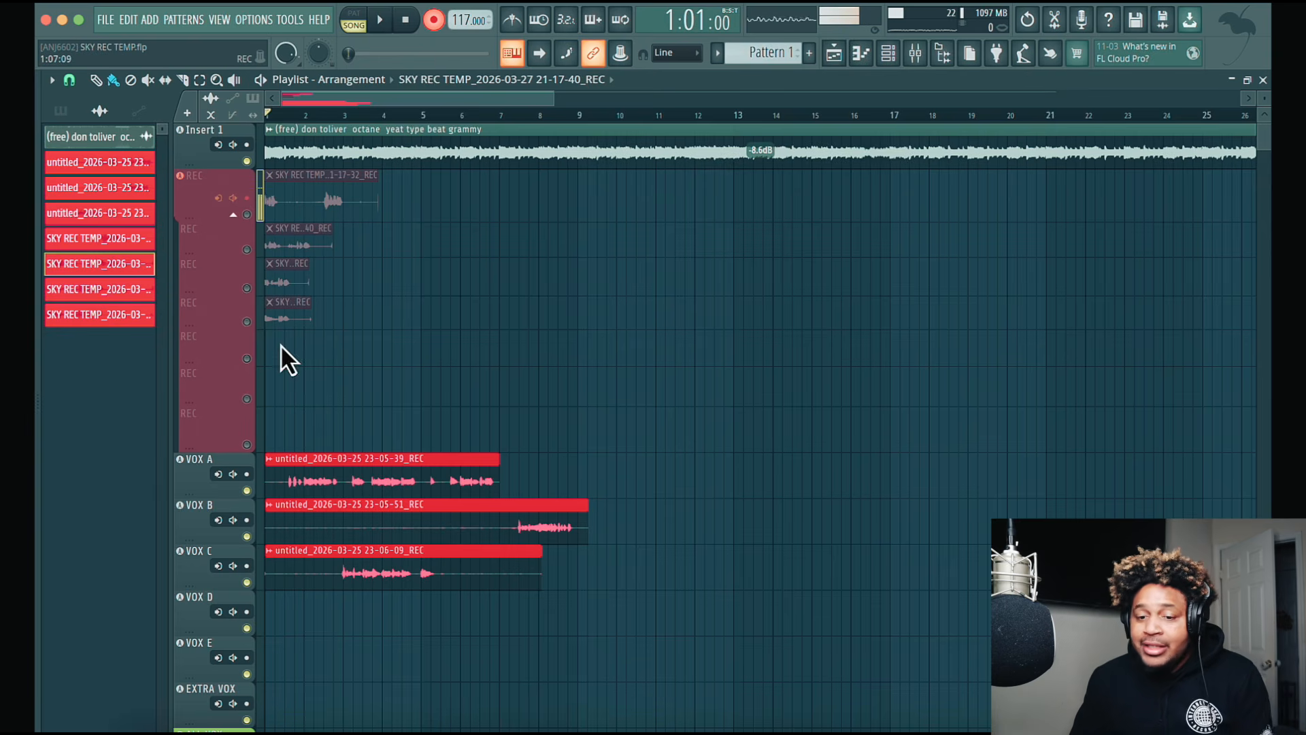
Delete all four test takes from the REC track's lanes
right_click(281, 313)
right_click(280, 279)
right_click(280, 245)
right_click(280, 213)
Place the playhead at bar 9 and record four vocal takes from there onto the REC track's lanes
left_click(574, 116)
left_click(575, 115)
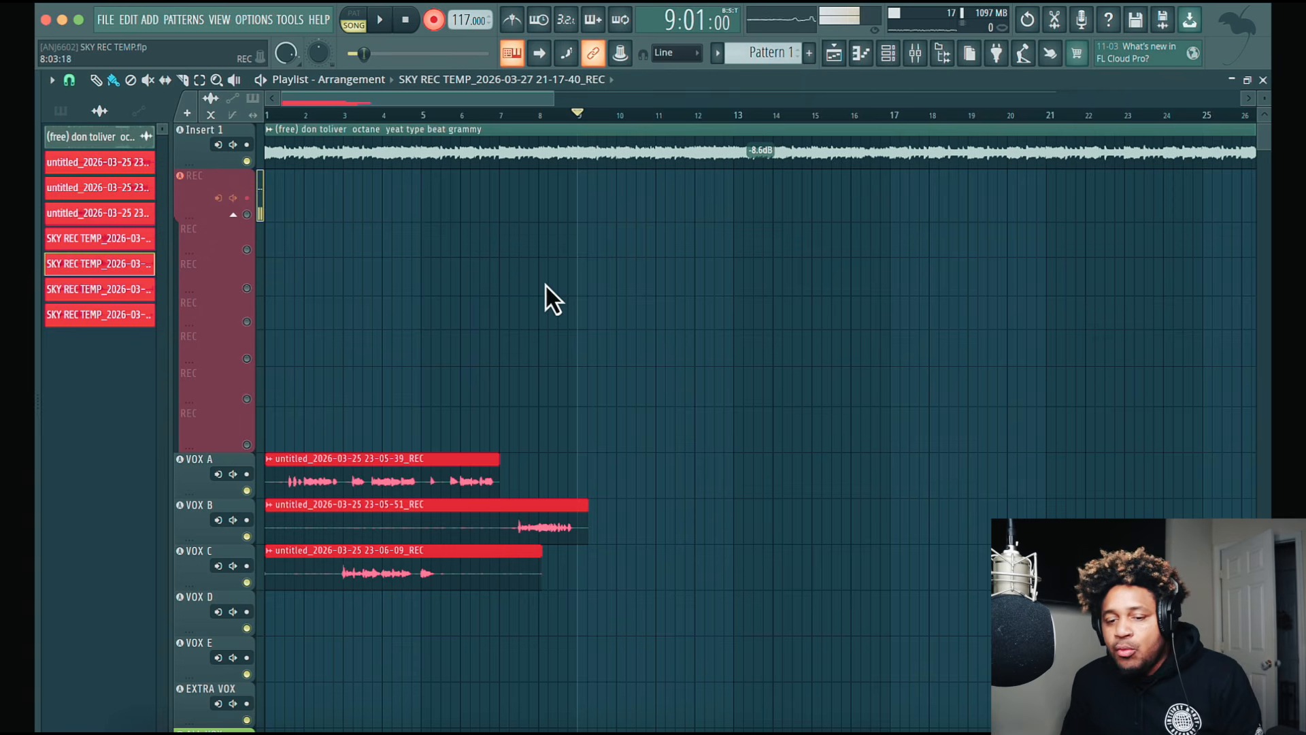
key("space")
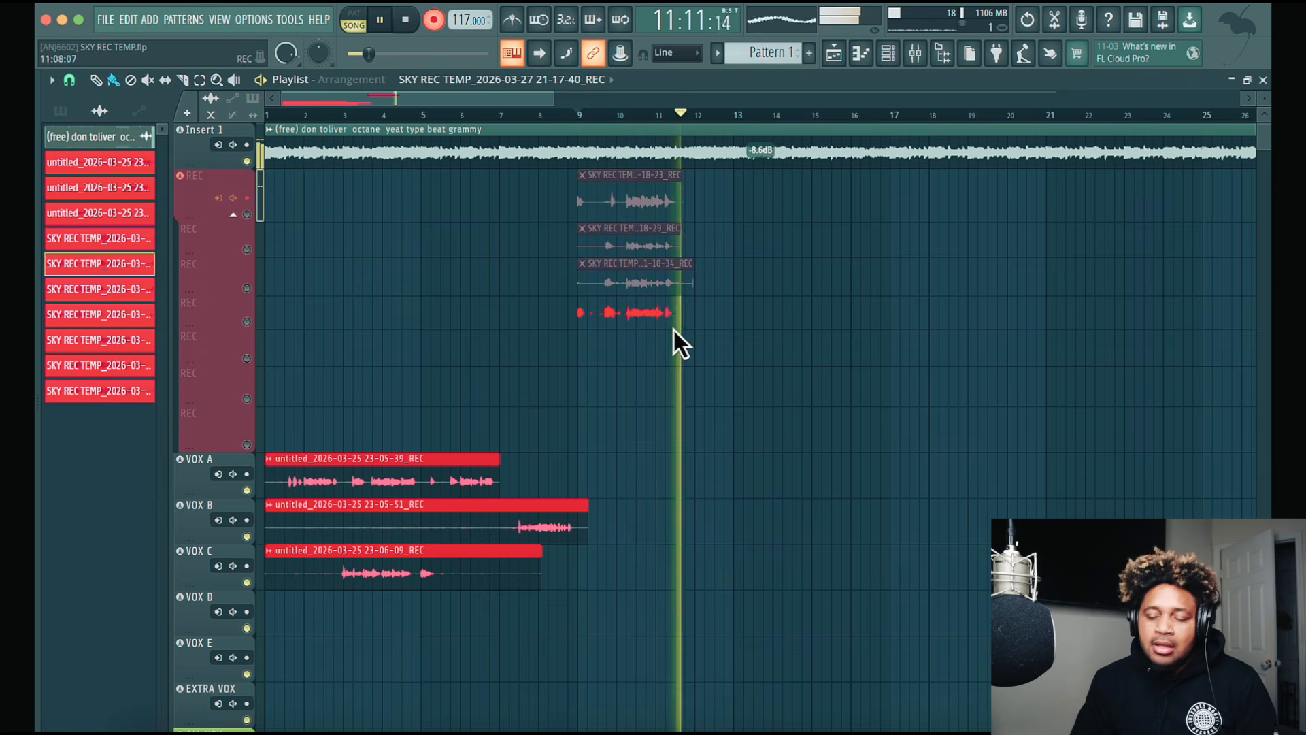
key("space")
Move the fourth take from REC onto VOX A, play it back, and trim its start to about bar 9.5
left_click_drag(628, 319, 622, 491)
key("space")
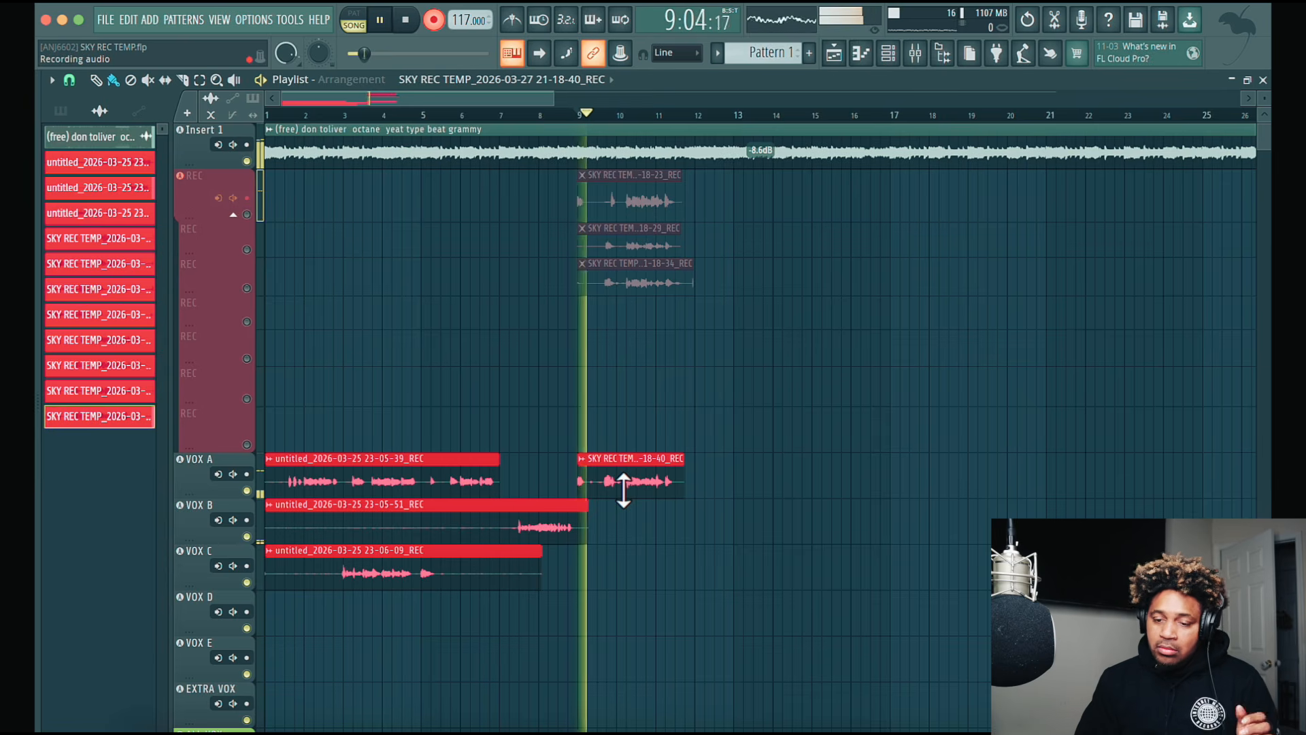
left_click_drag(577, 486, 594, 487)
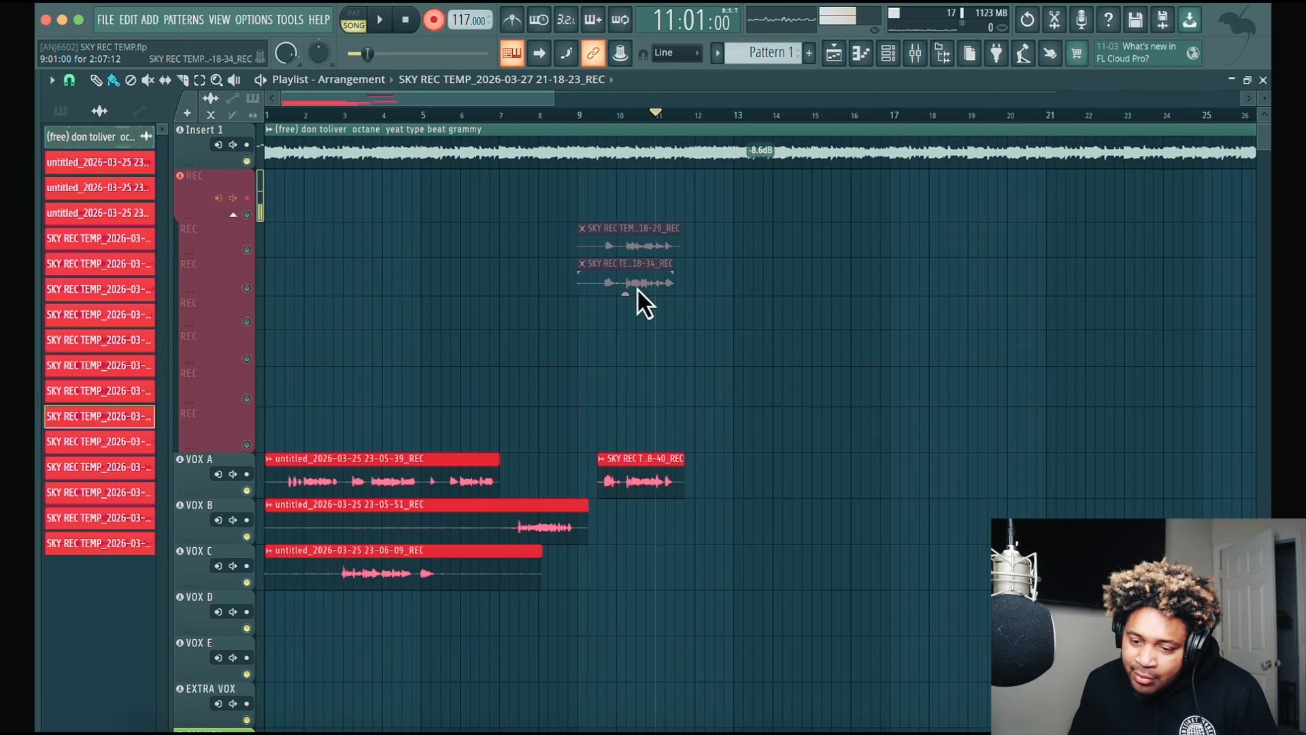
Move the two remaining spare takes down into the lowest lanes of the REC track
left_click_drag(639, 287, 624, 432)
left_click_drag(639, 246, 637, 400)
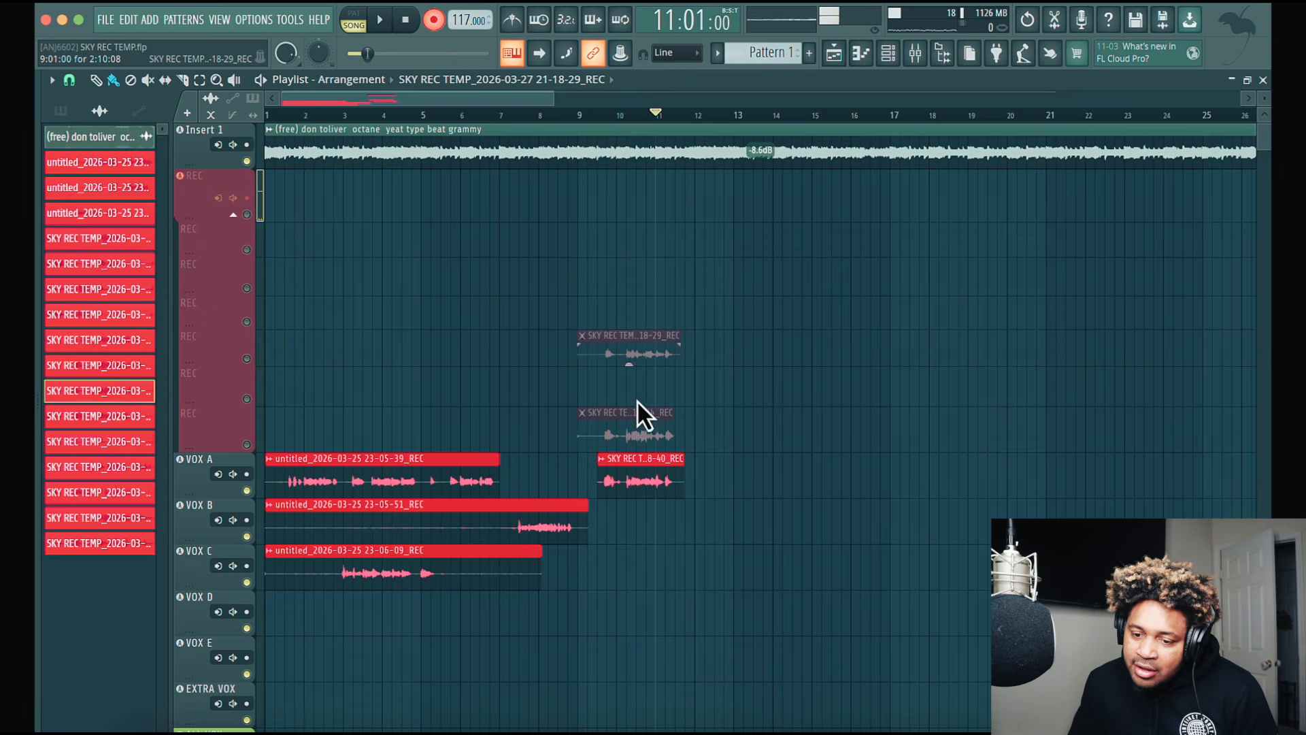
Place the playhead at about bar 10.5 and record three vocal takes from there onto the REC track's lanes
left_click(635, 115)
key("space")
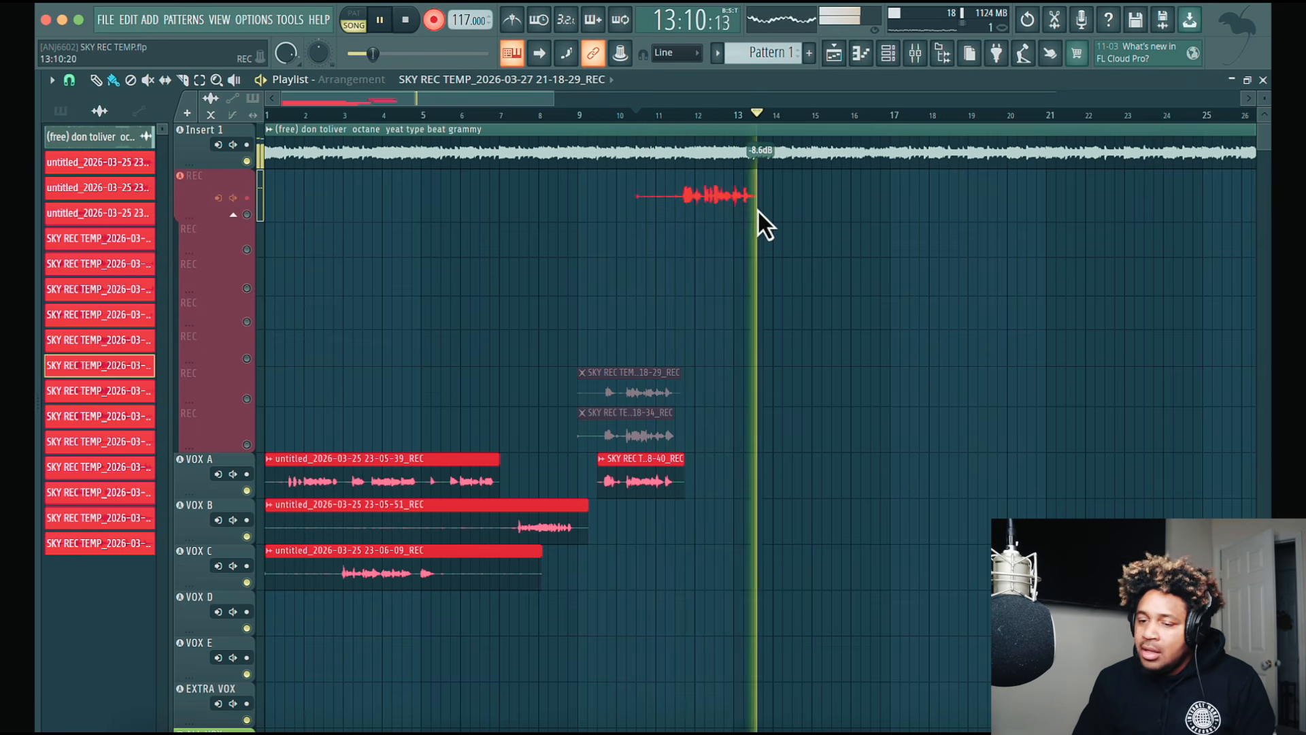
key("space")
key("space")
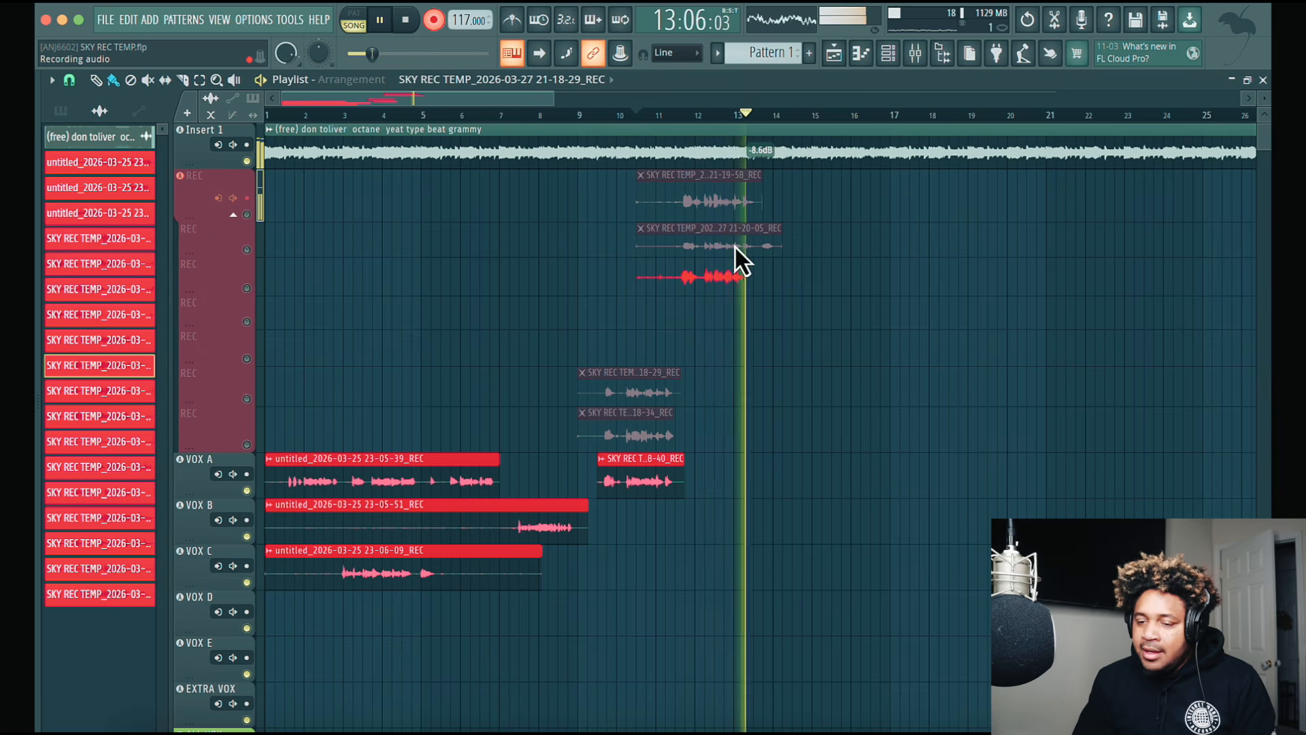
key("space")
Move the third take recorded from bar 10.5 onto VOX B and delete the other two takes from REC
left_click_drag(732, 282, 712, 540)
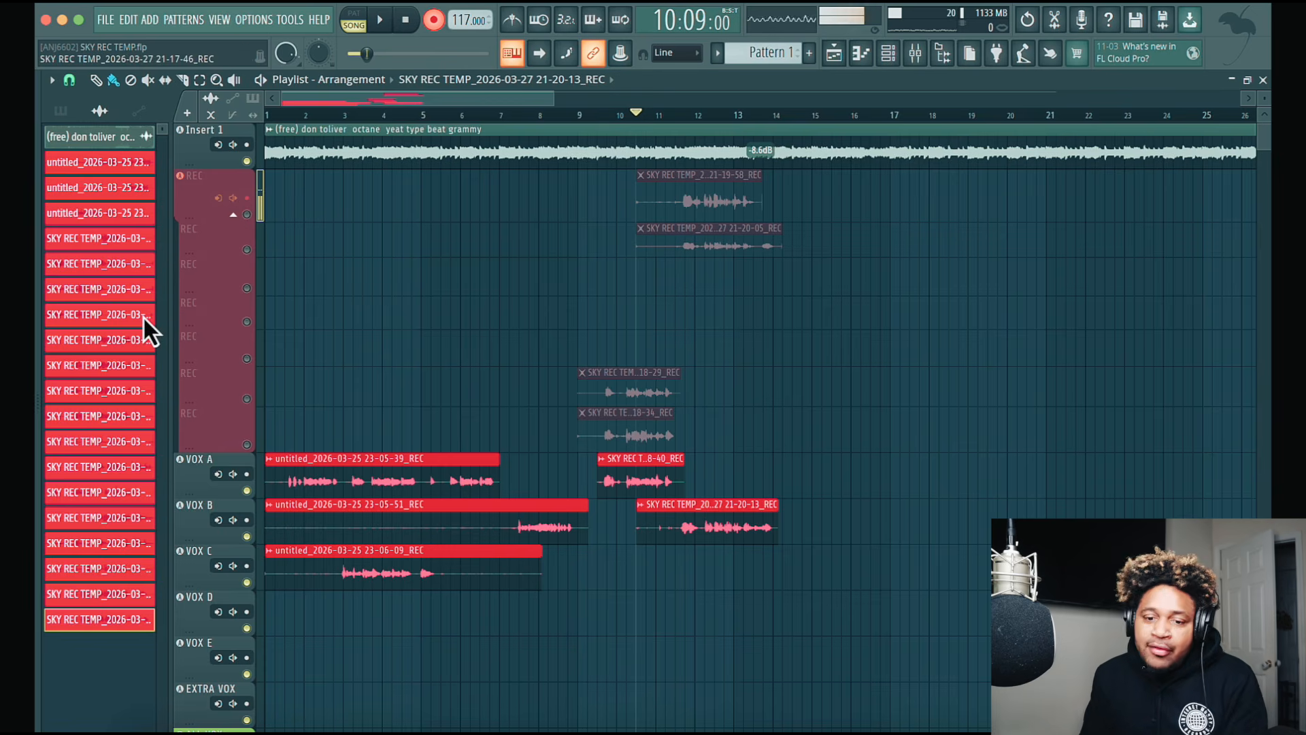
right_click(687, 244)
right_click(680, 193)
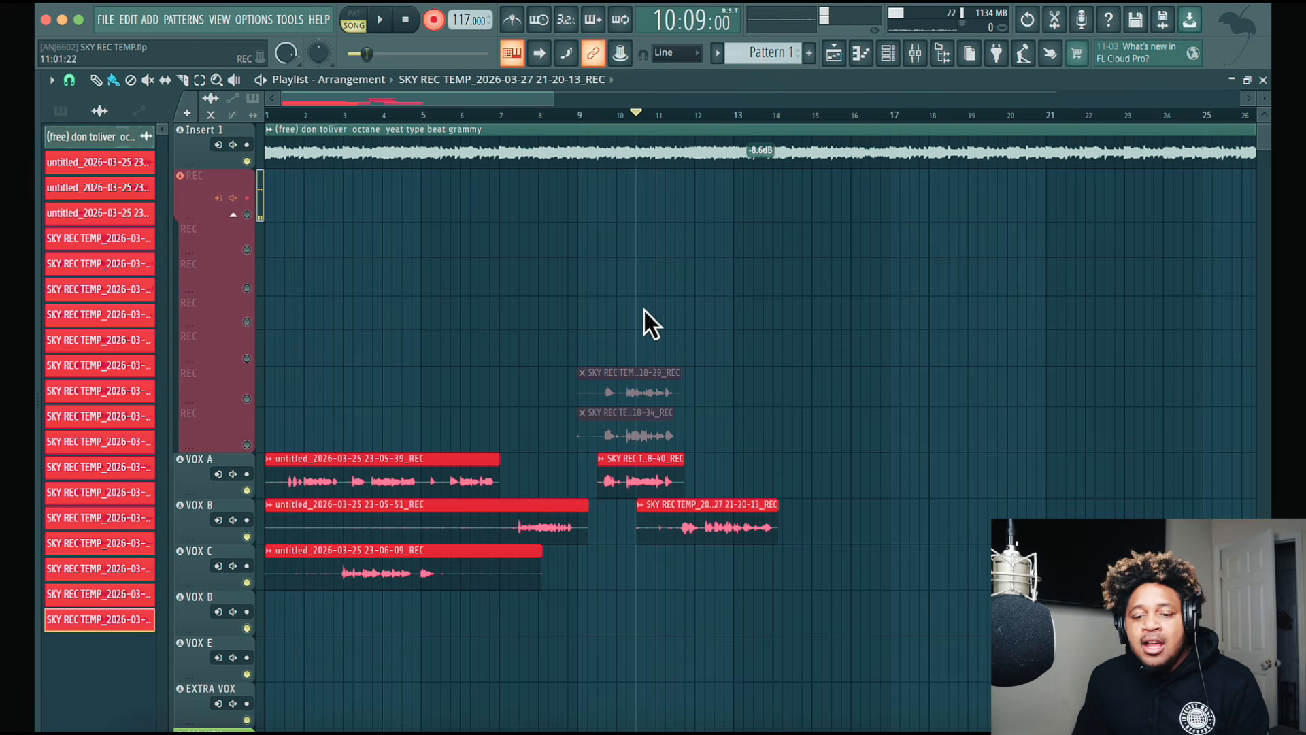
Select all unused audio clips in the clip picker and delete them from the project
scroll(202, 463, "down", 1)
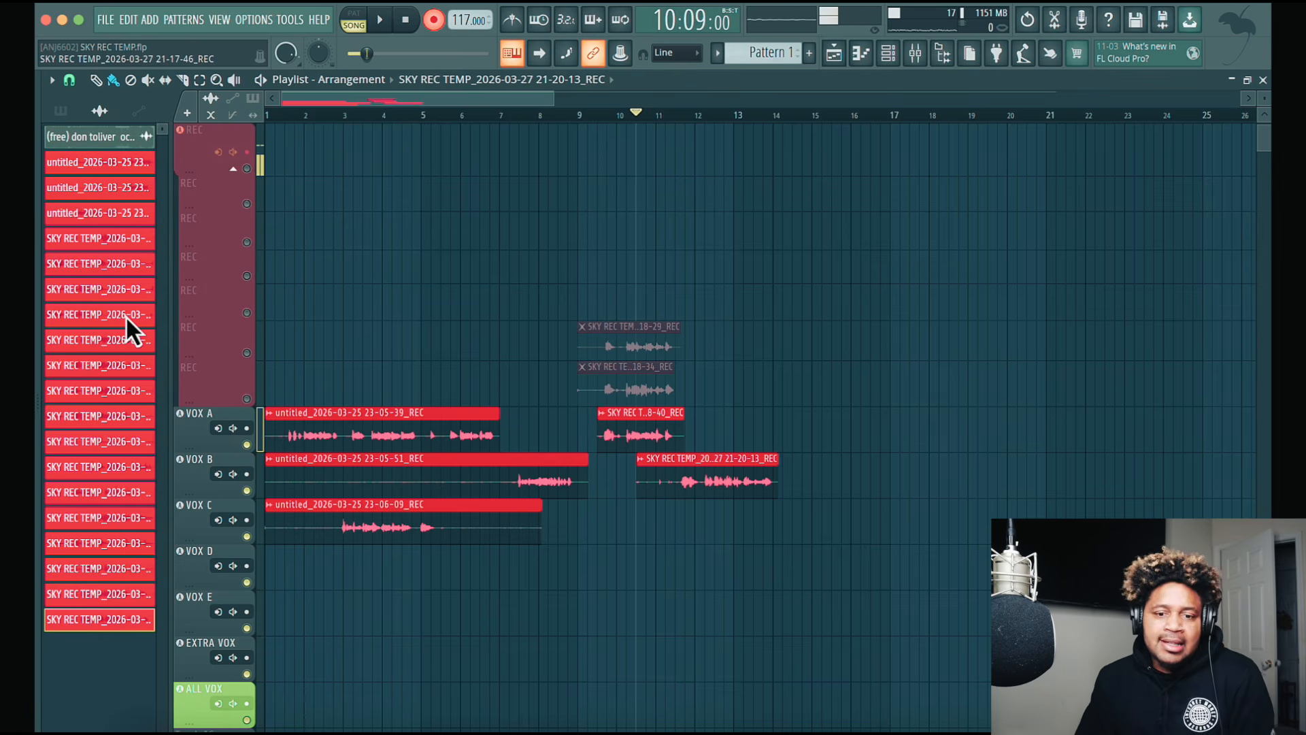
left_click(96, 104)
left_click(124, 162)
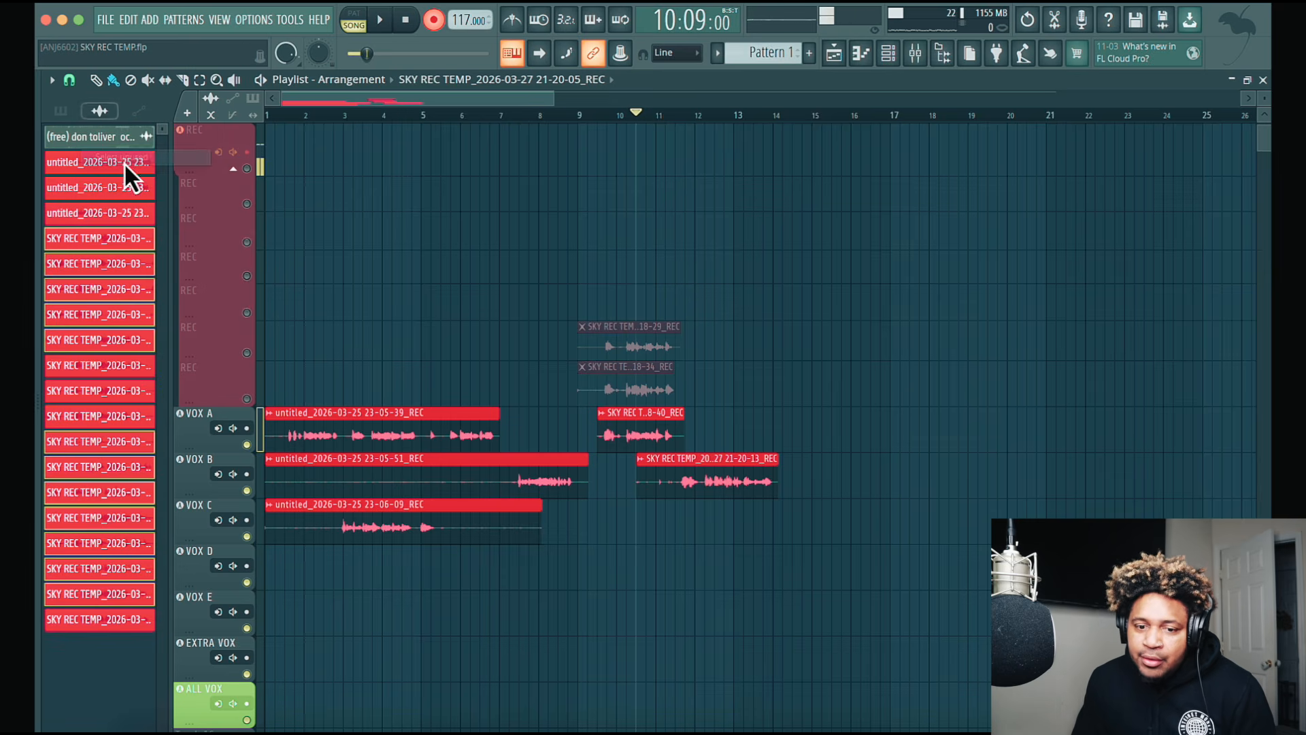
right_click(93, 236)
left_click(159, 433)
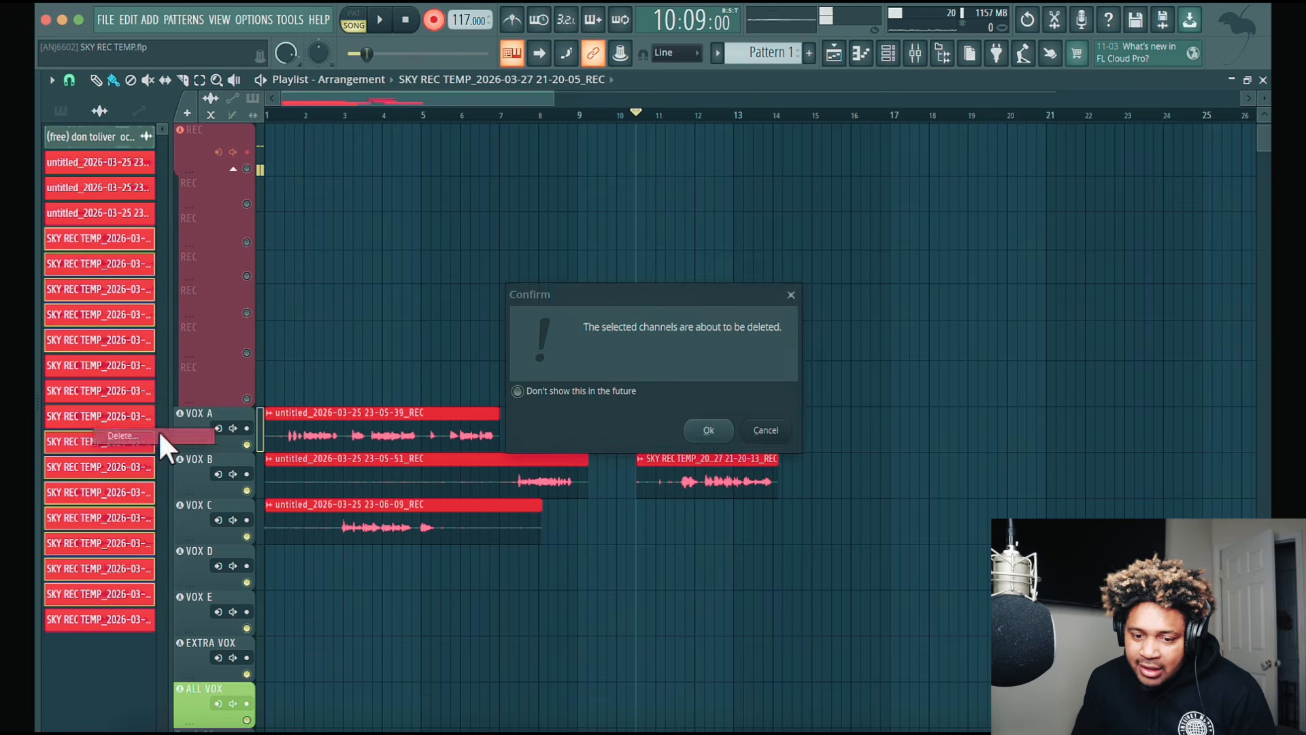
left_click(694, 420)
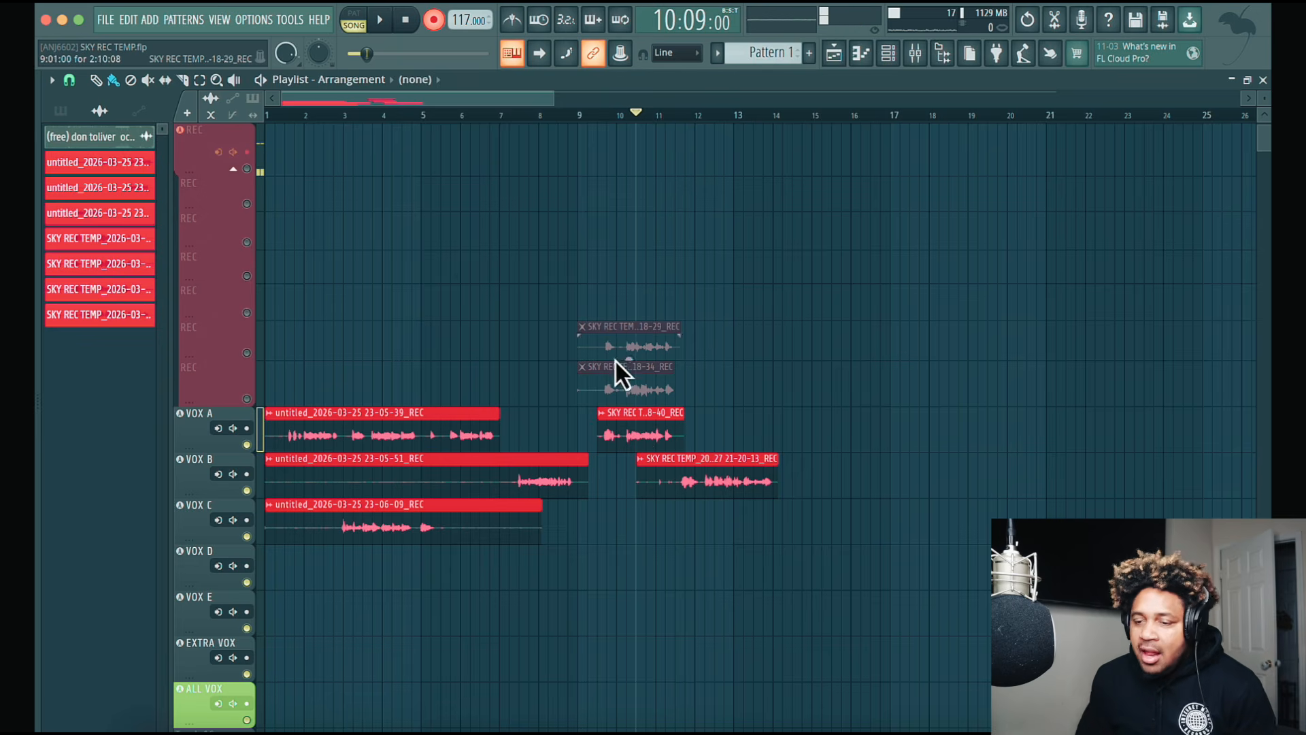
Open the mixer and examine the REC and Master tracks' meters and effect slots, repositioning its window to see the playlist clips
left_click(923, 53)
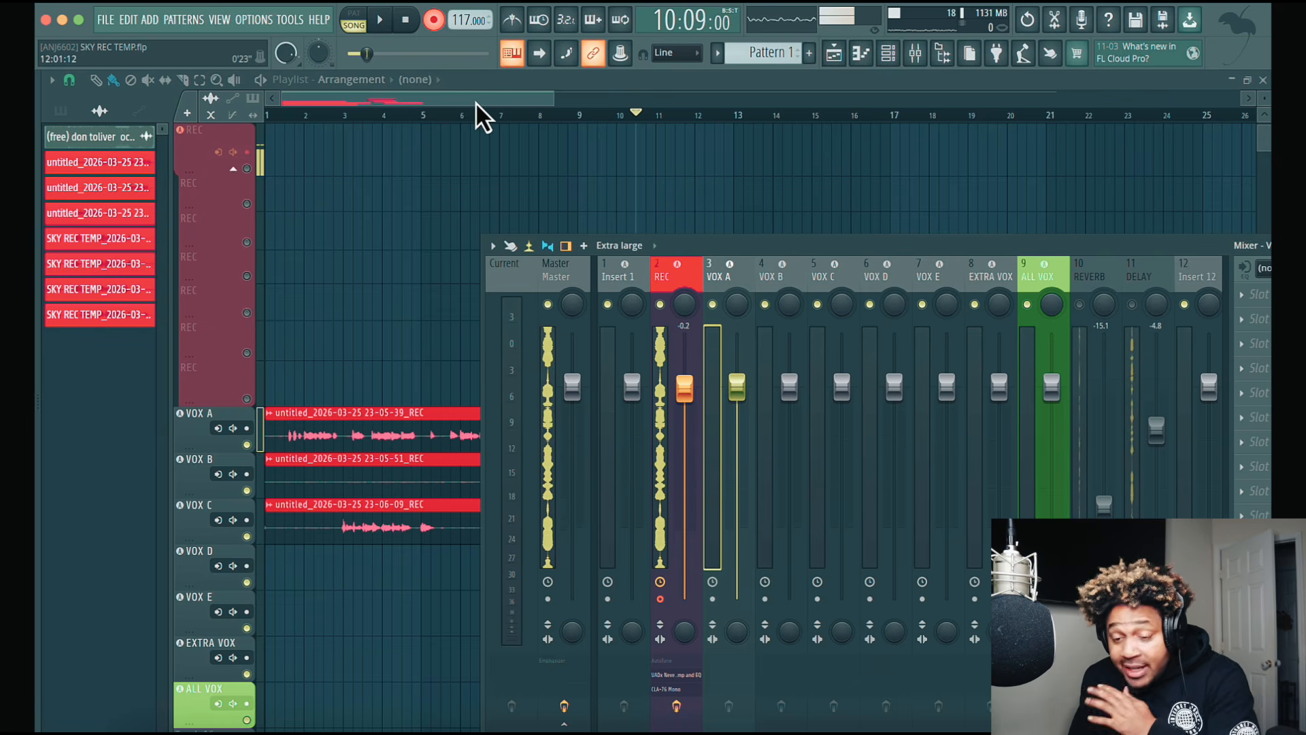
key("F9")
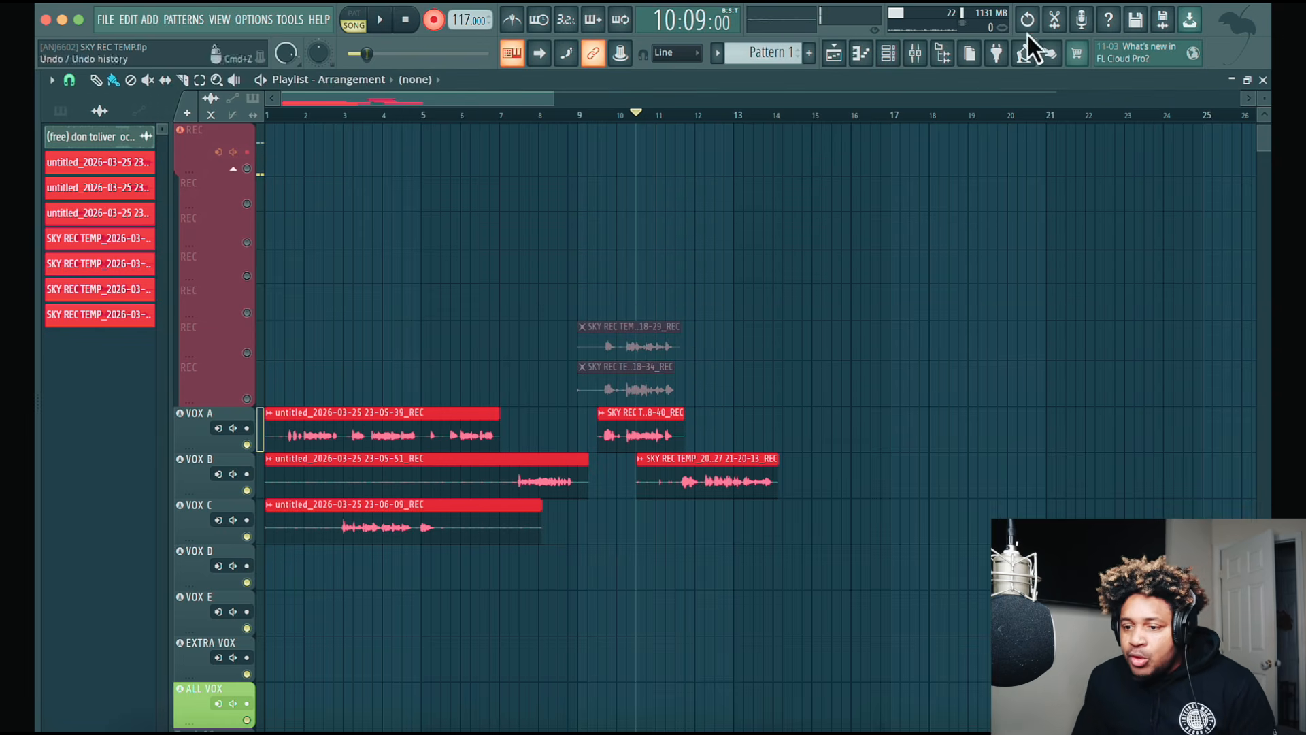
left_click(917, 57)
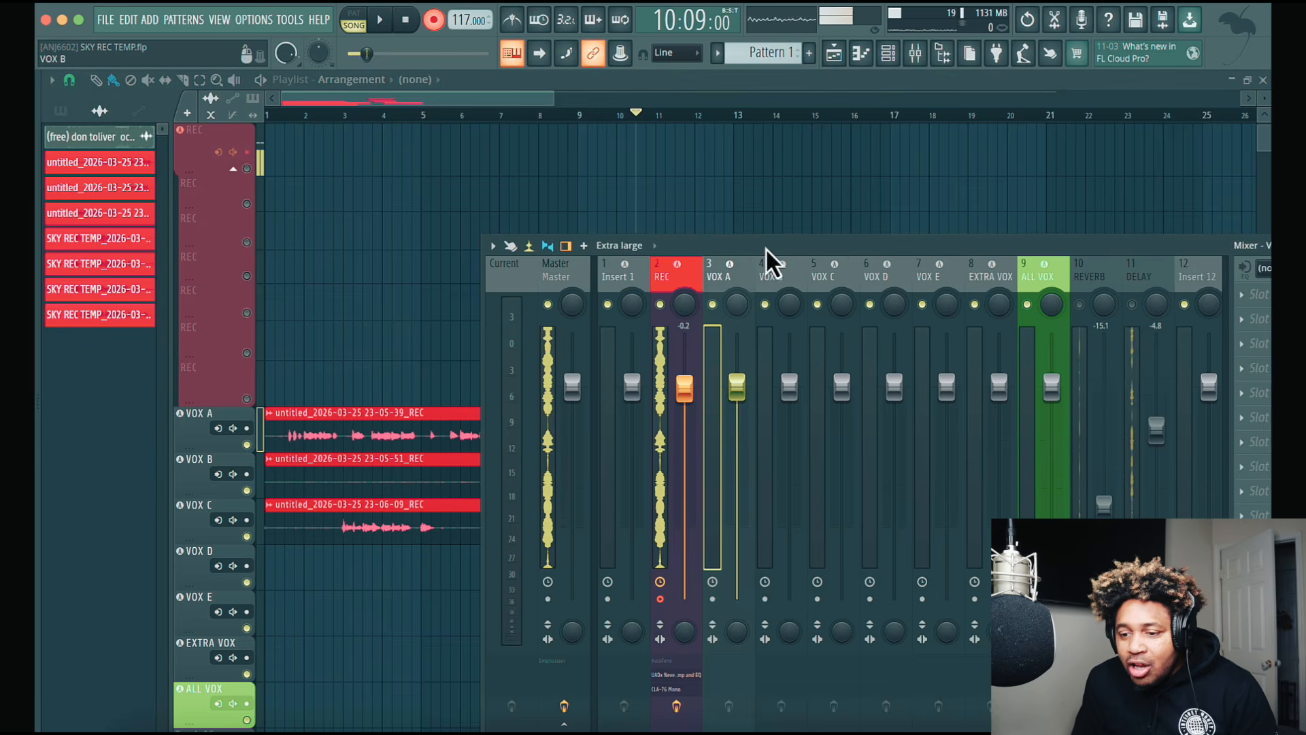
left_click_drag(766, 248, 646, 171)
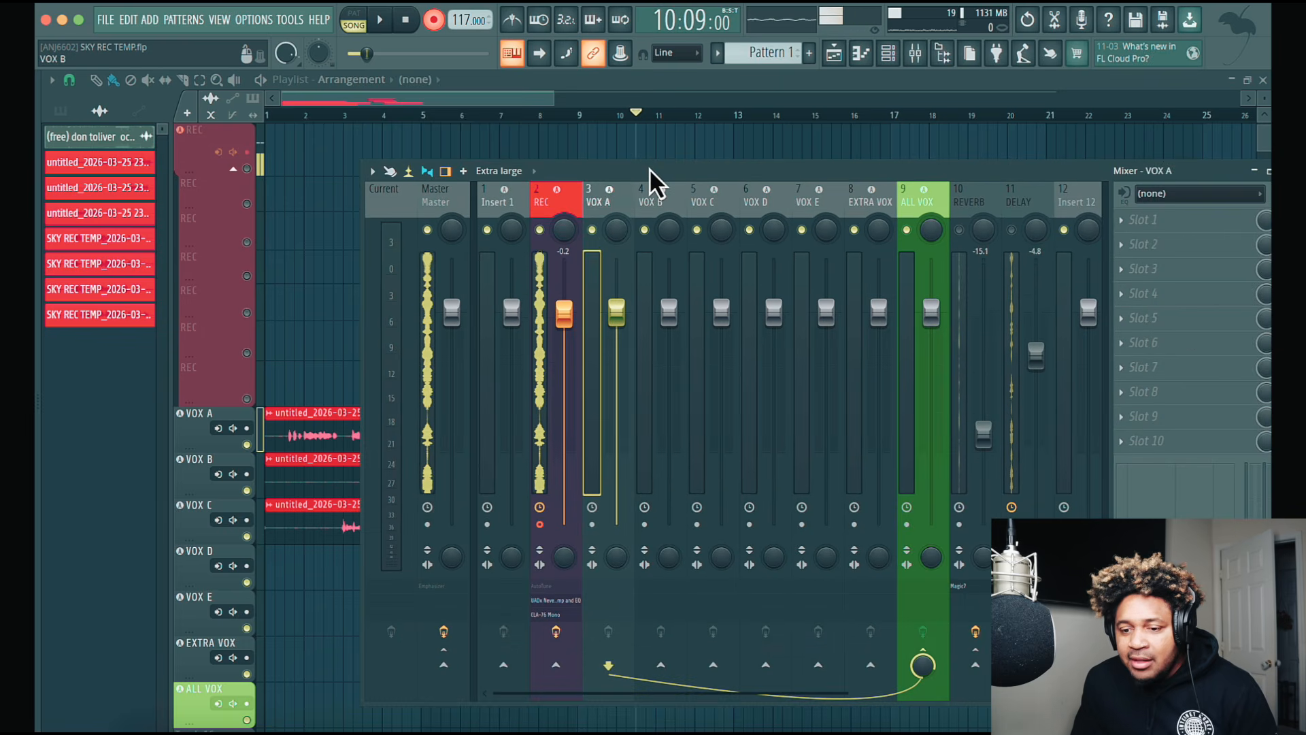
left_click(562, 201)
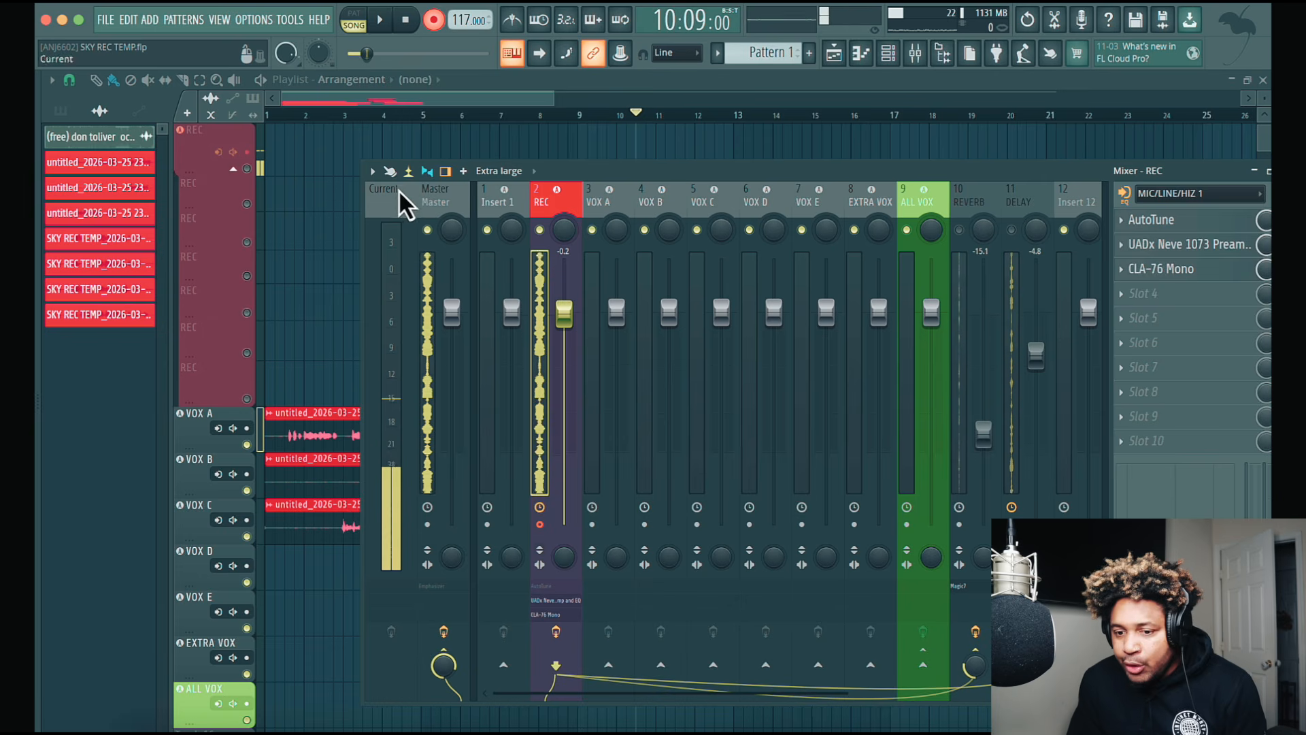
left_click(441, 201)
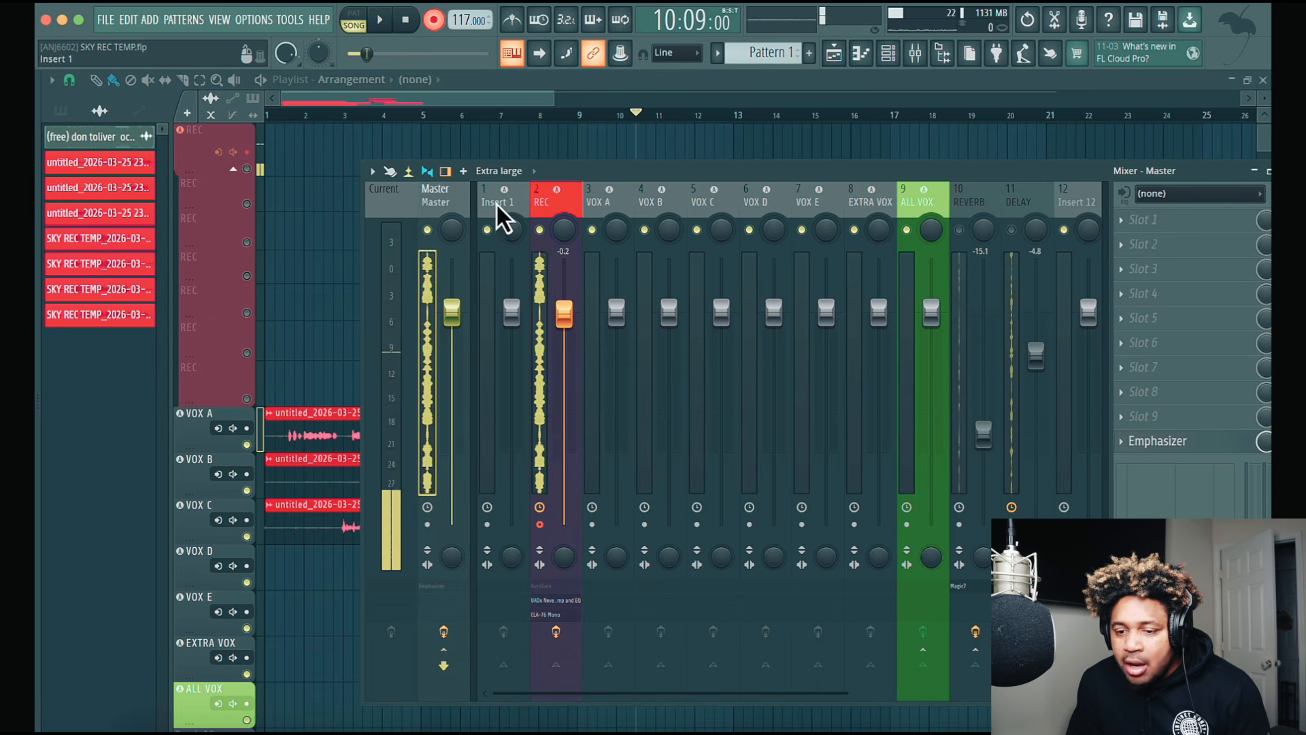
left_click(552, 204)
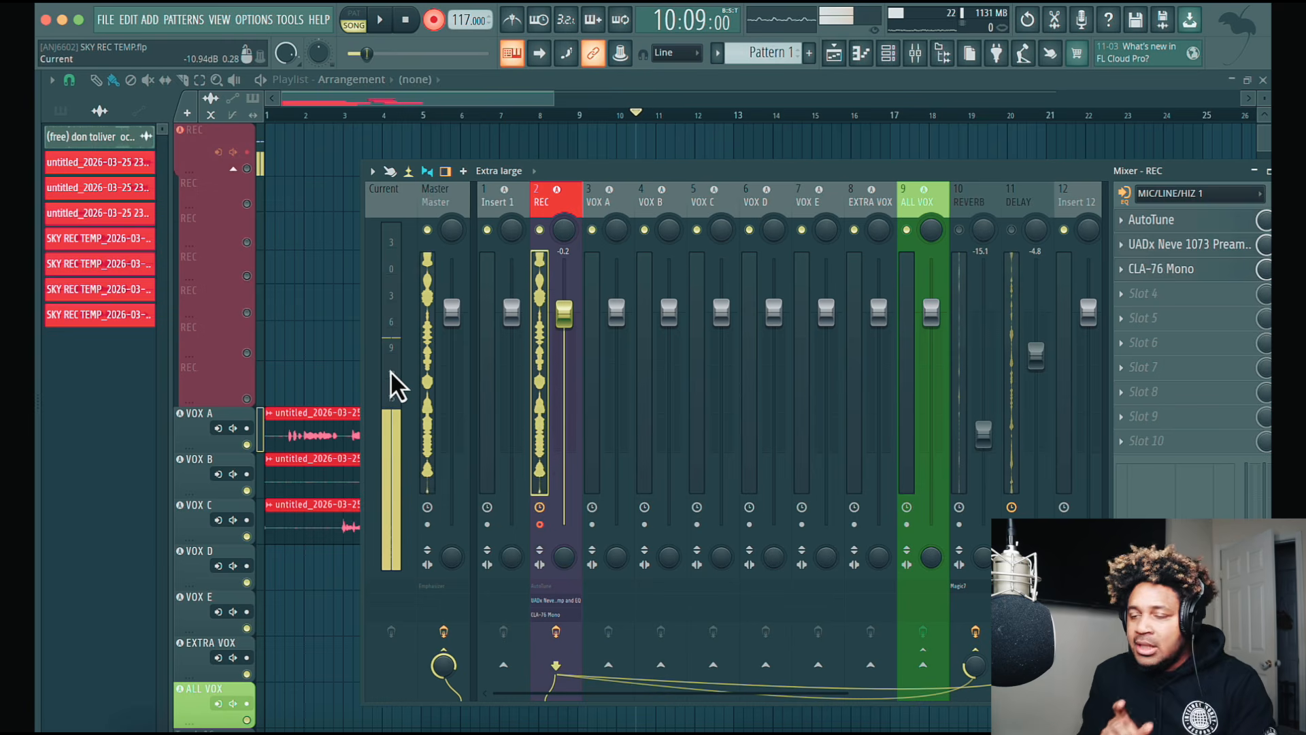
left_click_drag(594, 172, 522, 509)
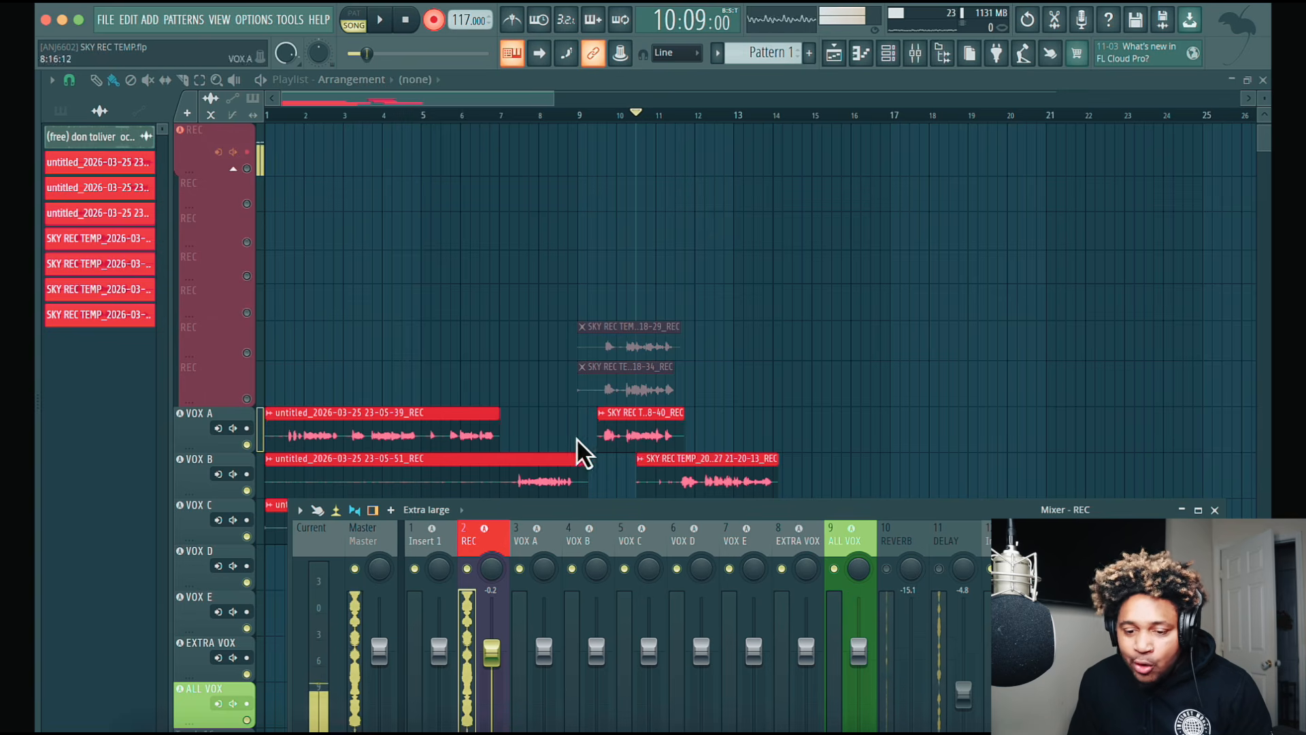
left_click_drag(645, 511, 632, 173)
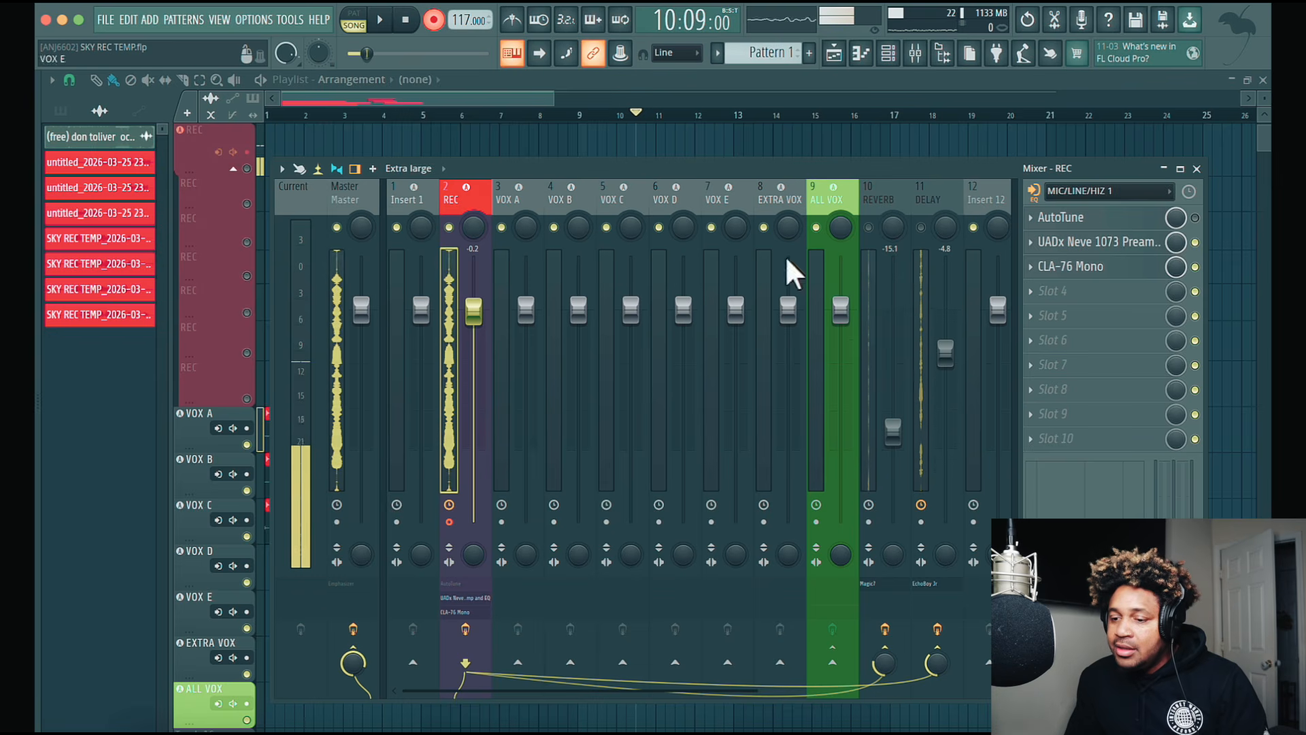
In the REC track's UADx Neve 1073 preamp, set the mic gain to -30 dB and lower the level fader to about -5.3 dB
left_click(1075, 243)
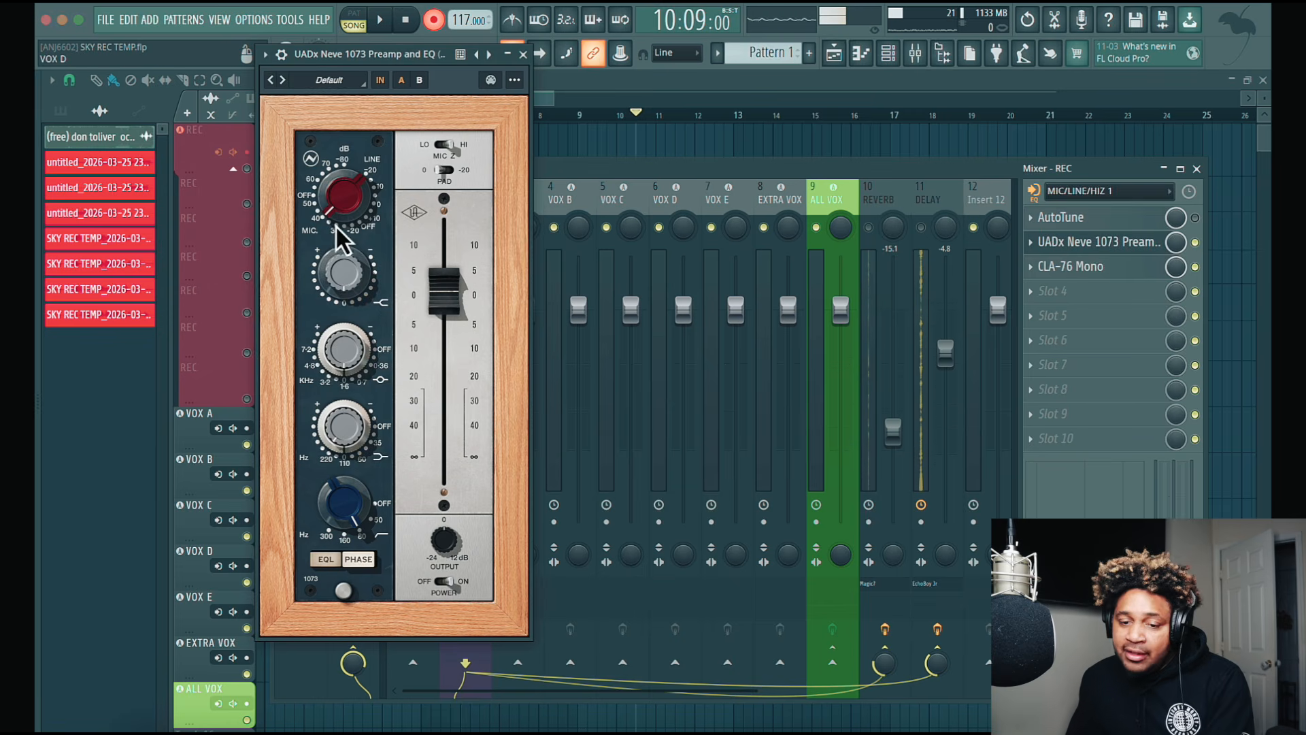
left_click_drag(337, 224, 340, 241)
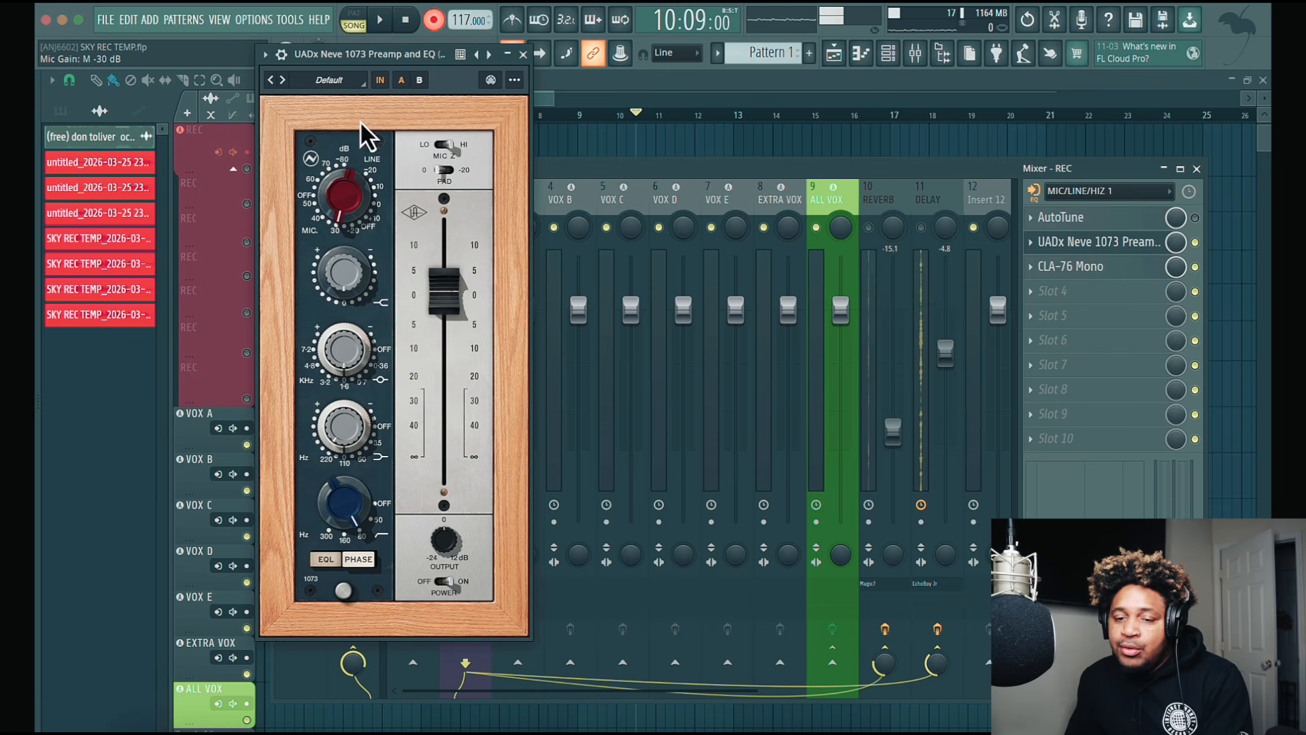
left_click_drag(354, 60, 697, 100)
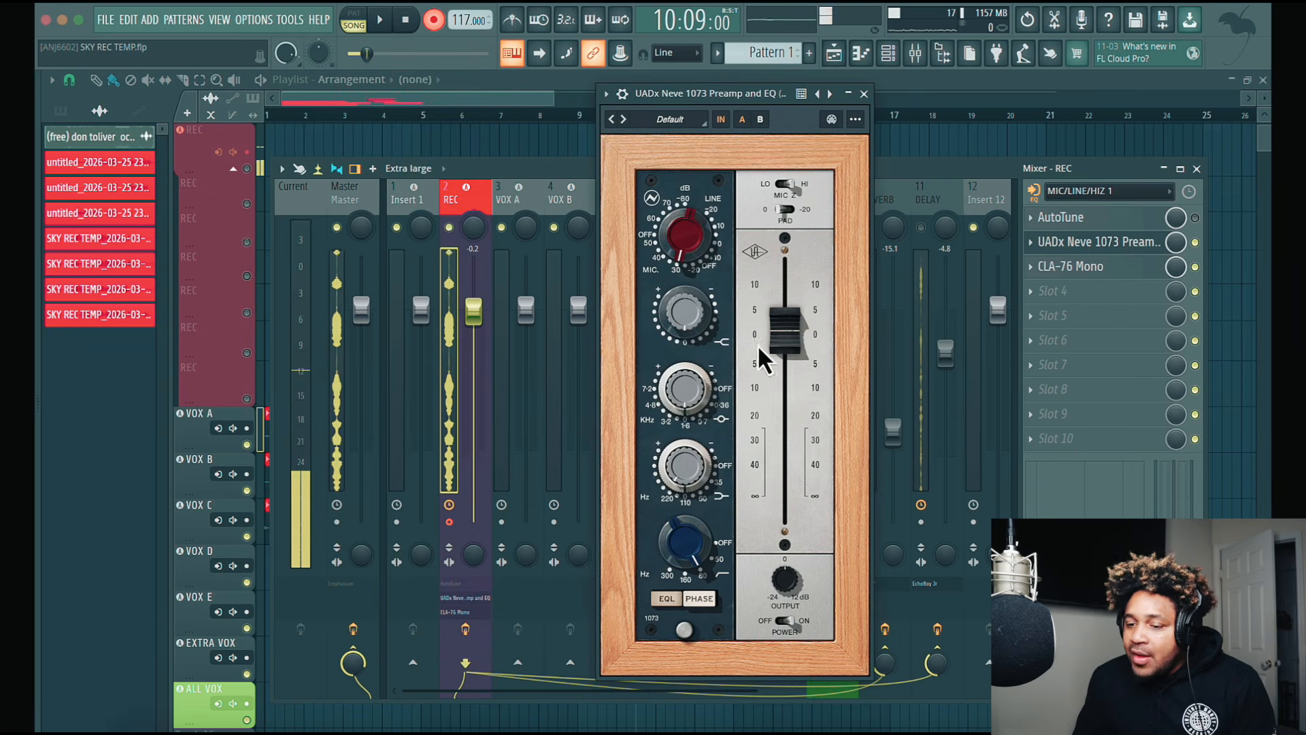
left_click_drag(782, 335, 781, 362)
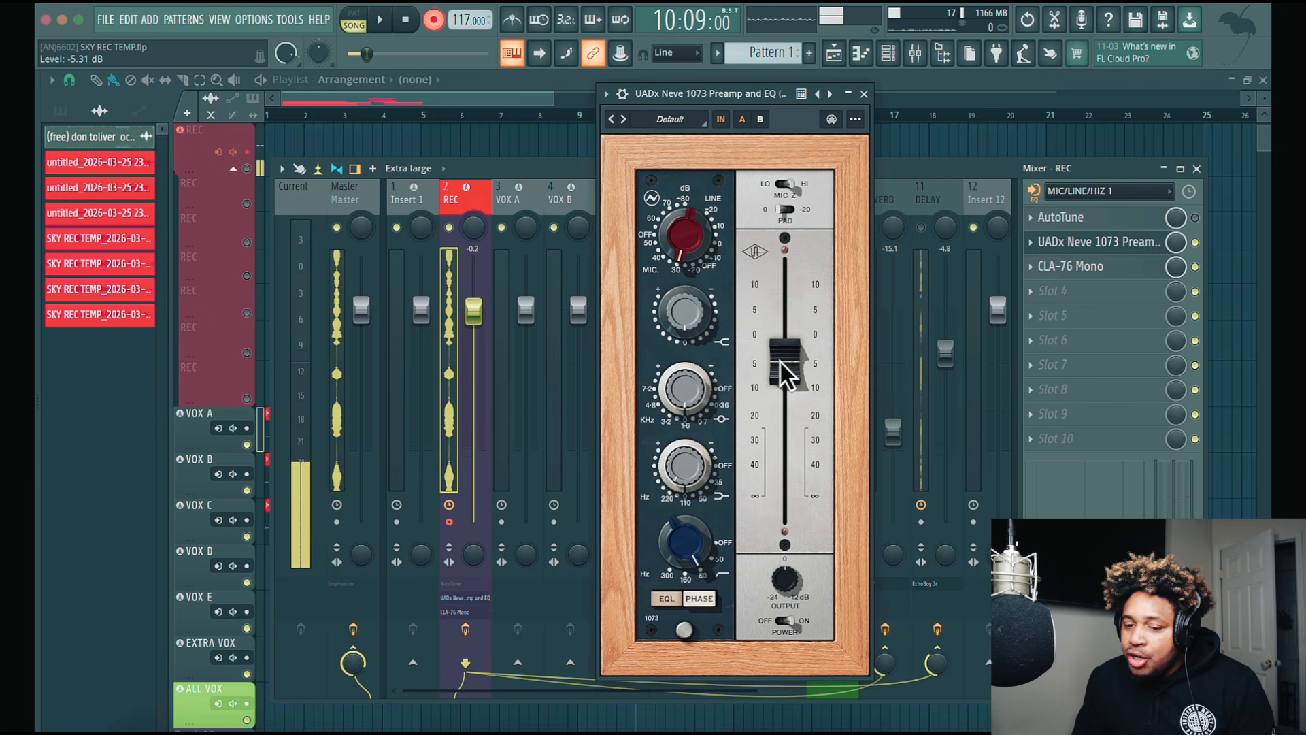